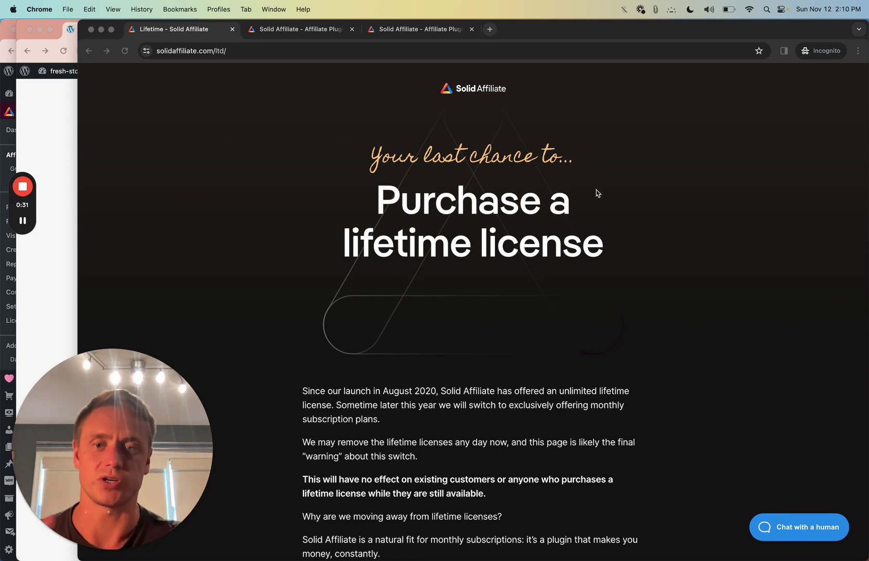
Browse the Solid Affiliate site and open pricing showing $49, $99 and $149 monthly plans
scroll(598, 193, "down", 1)
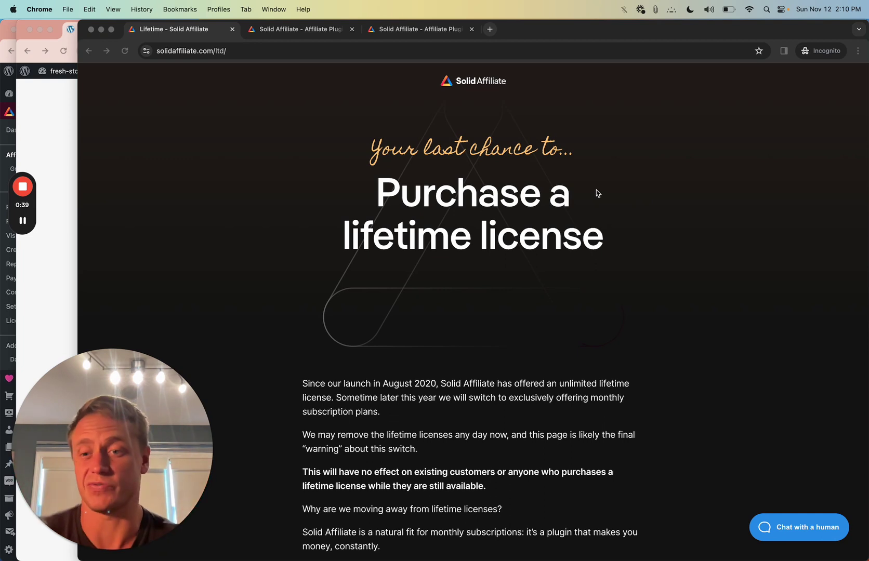
scroll(596, 193, "up", 1)
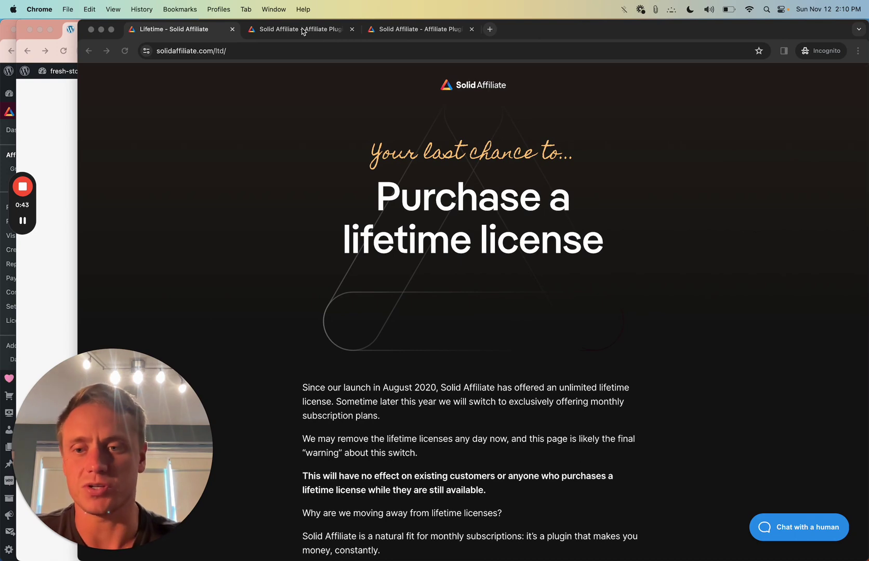
left_click(303, 31)
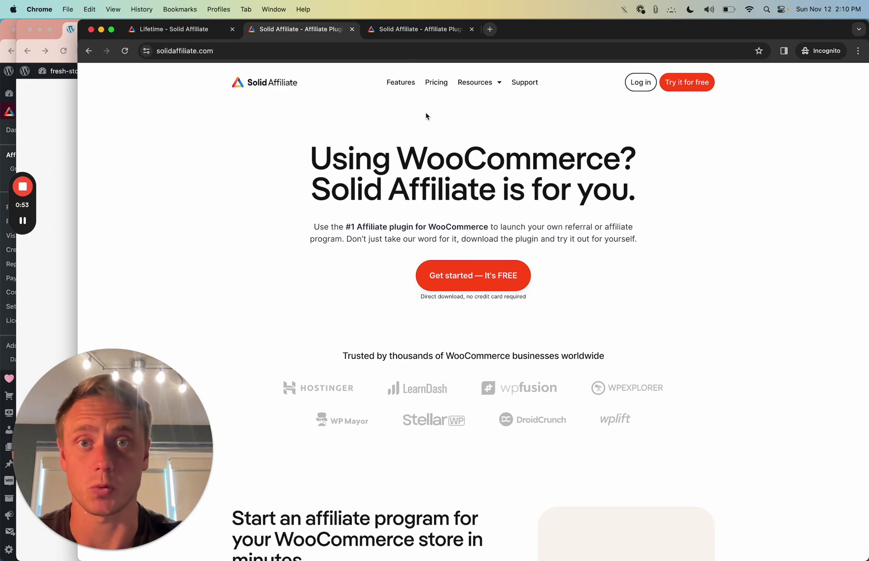
left_click(411, 33)
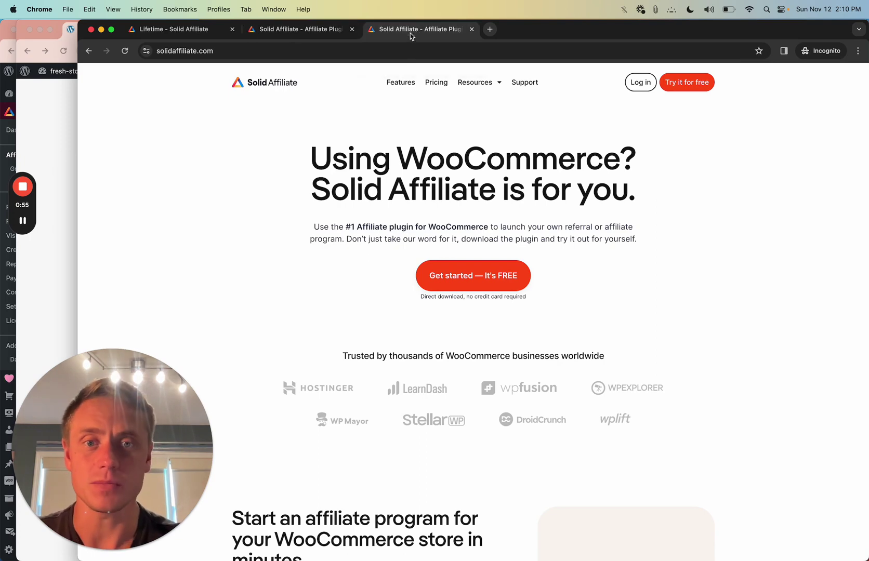
left_click(447, 90)
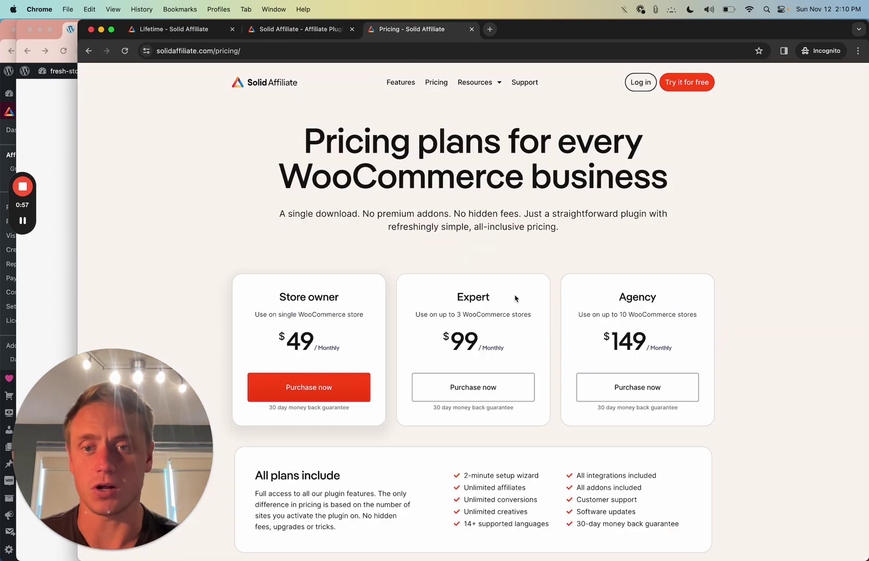
scroll(372, 342, "down", 2)
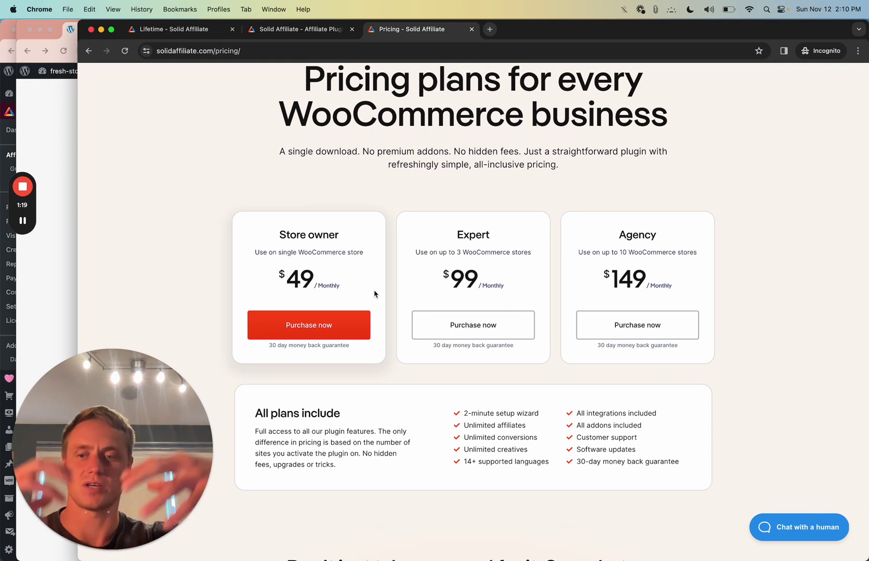
scroll(375, 294, "up", 2)
scroll(374, 294, "up", 1)
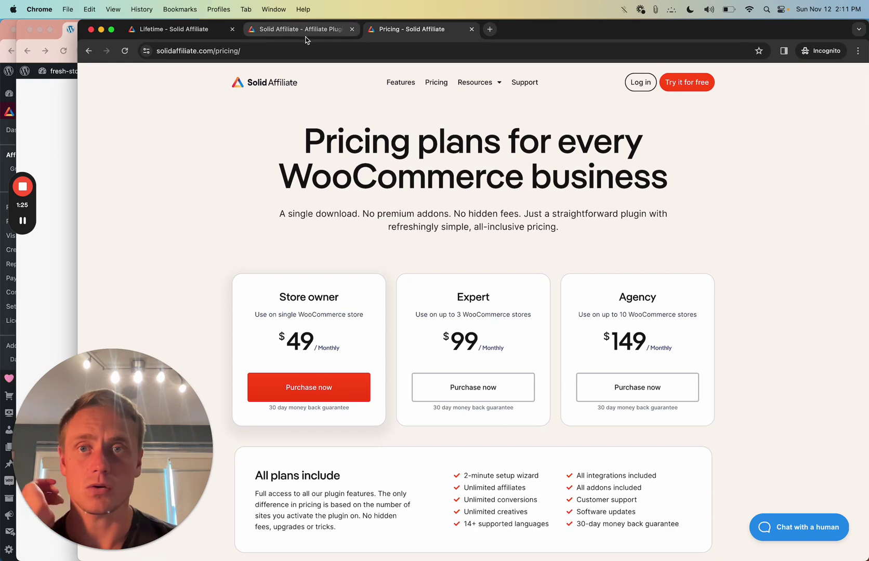
View the Lifetime license page, then go back to the Solid Affiliate homepage
left_click(196, 34)
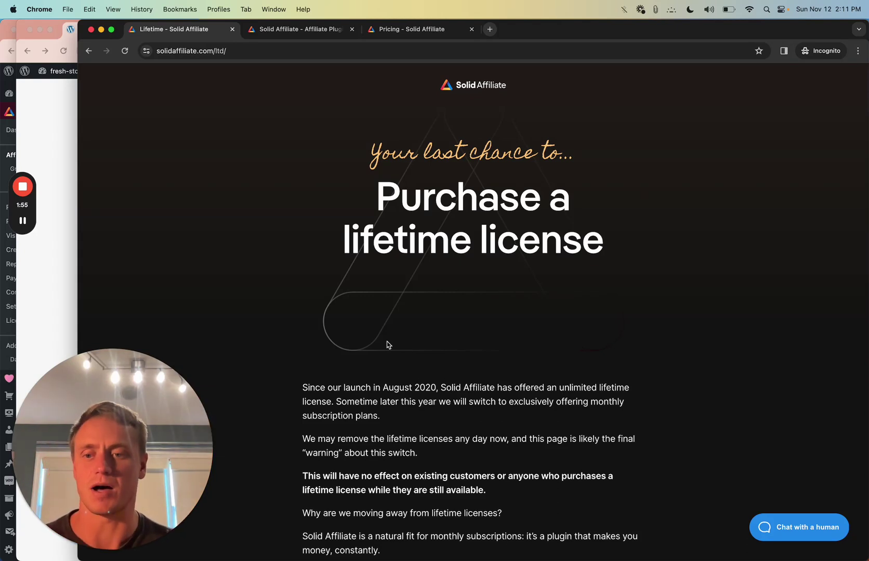
scroll(386, 344, "up", 1)
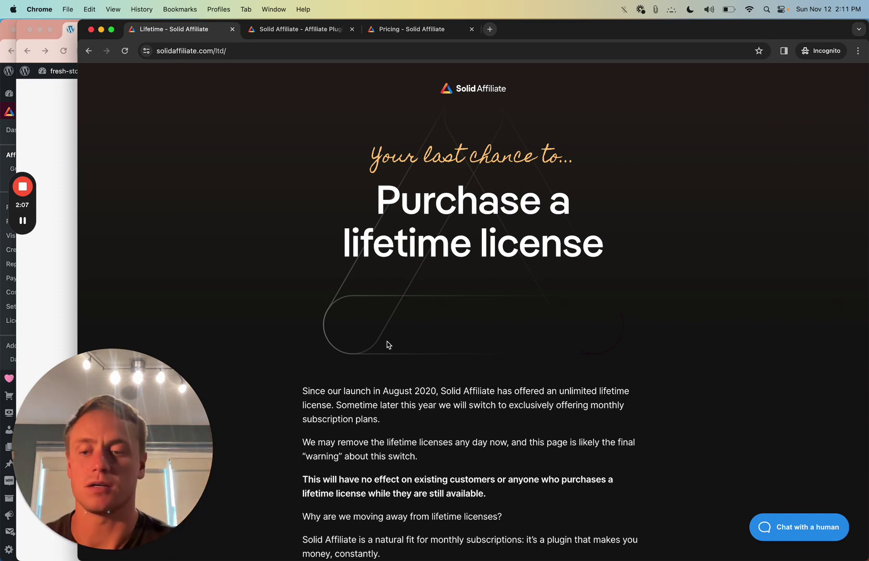
left_click(308, 31)
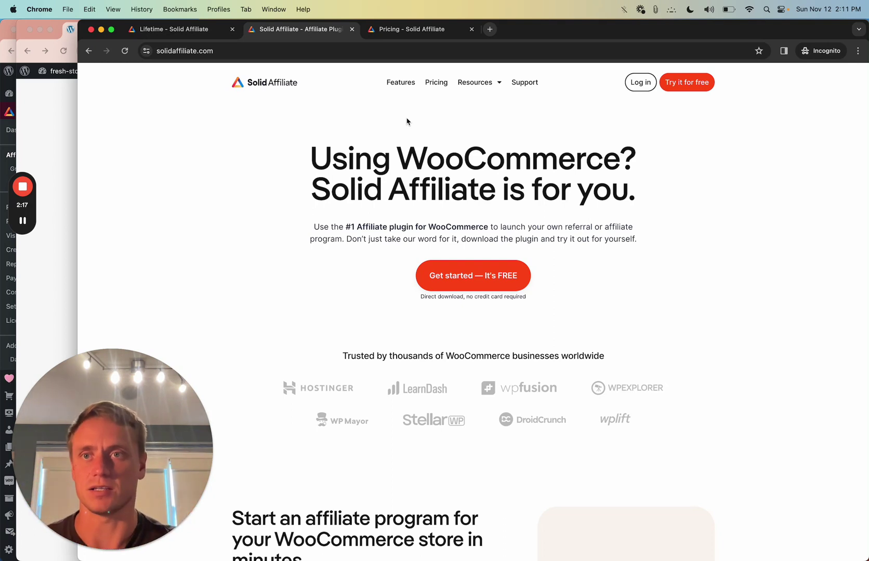
Bring the fresh-store window forward and open its WordPress dashboard
left_click(66, 114)
scroll(374, 136, "down", 3)
scroll(374, 136, "up", 3)
scroll(374, 136, "down", 10)
scroll(369, 172, "up", 10)
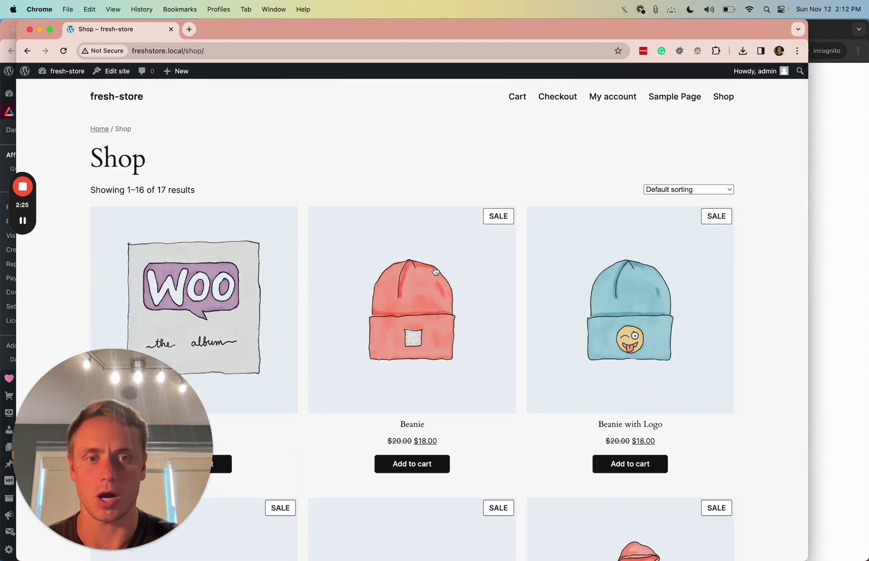
scroll(435, 271, "down", 2)
scroll(436, 271, "up", 1)
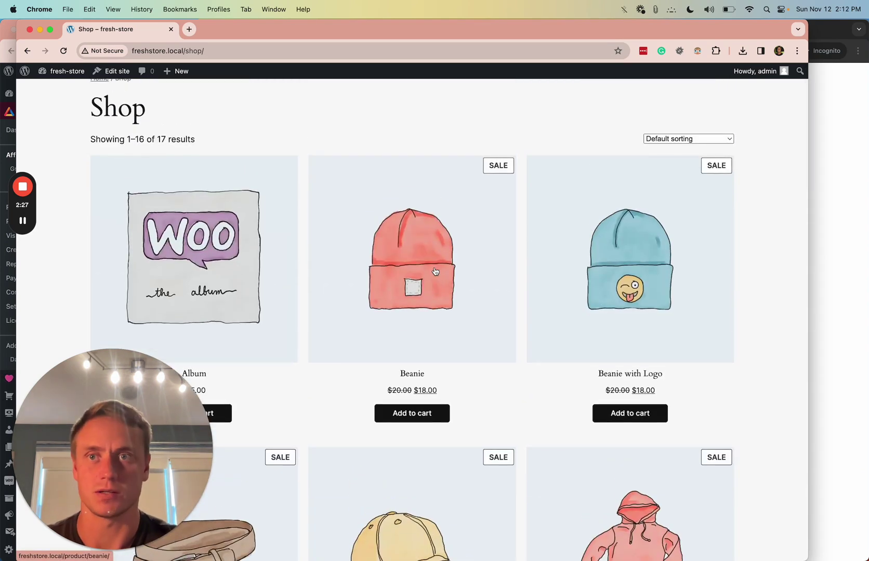
mouse_move(63, 71)
left_click(61, 88)
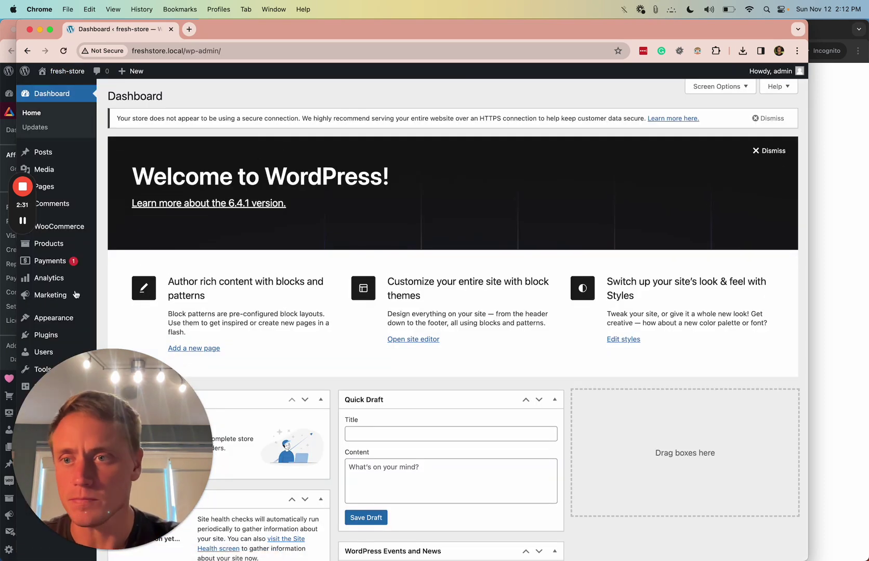
Check the Plugins page lists only FakerPress and WooCommerce, then return to the Solid Affiliate site
mouse_move(60, 292)
scroll(60, 291, "down", 2)
left_click(49, 335)
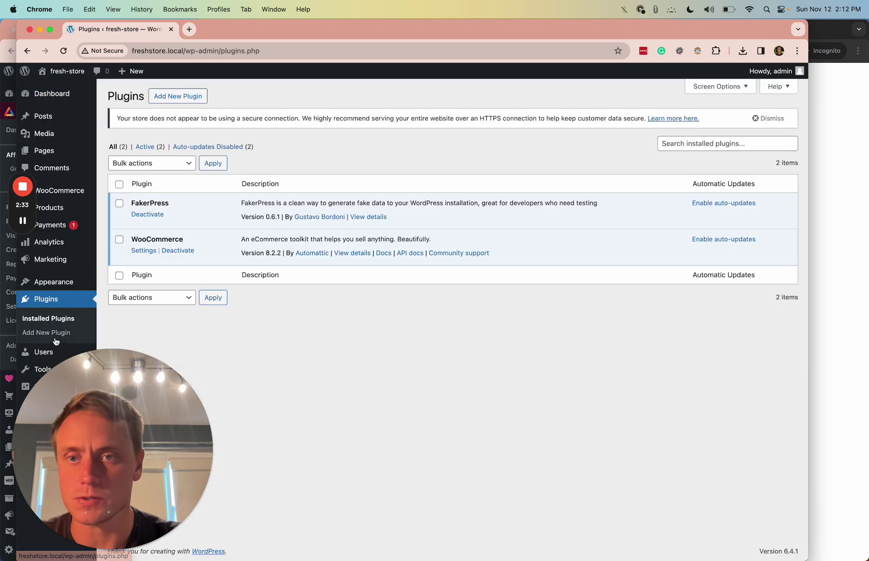
left_click(842, 197)
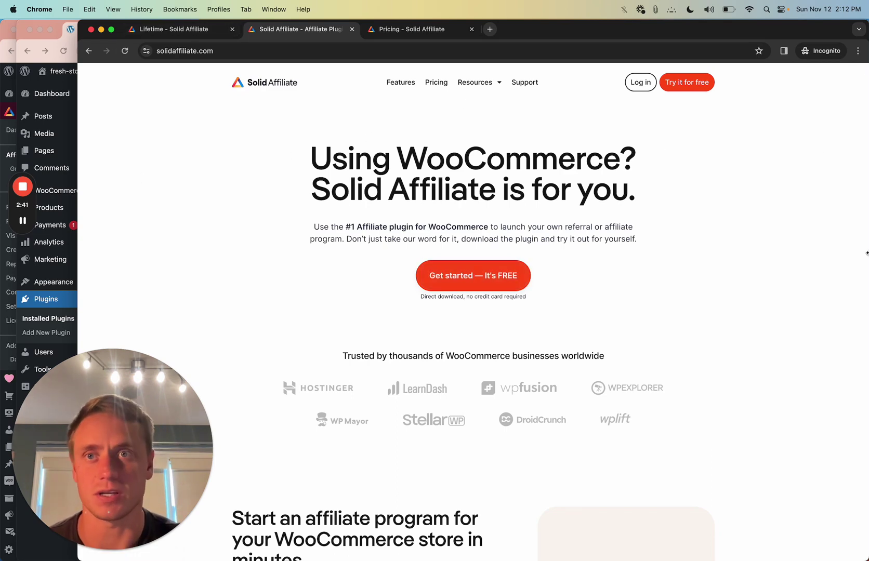
Download solid_affiliate-1.7.2 (9).zip to the Desktop and open WordPress's Add Plugins page
left_click(516, 286)
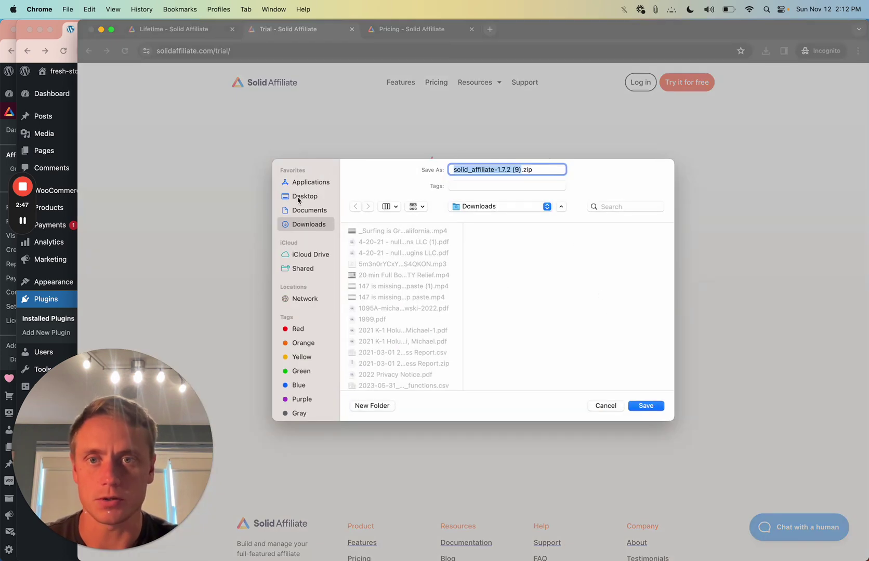
left_click(302, 202)
left_click(646, 406)
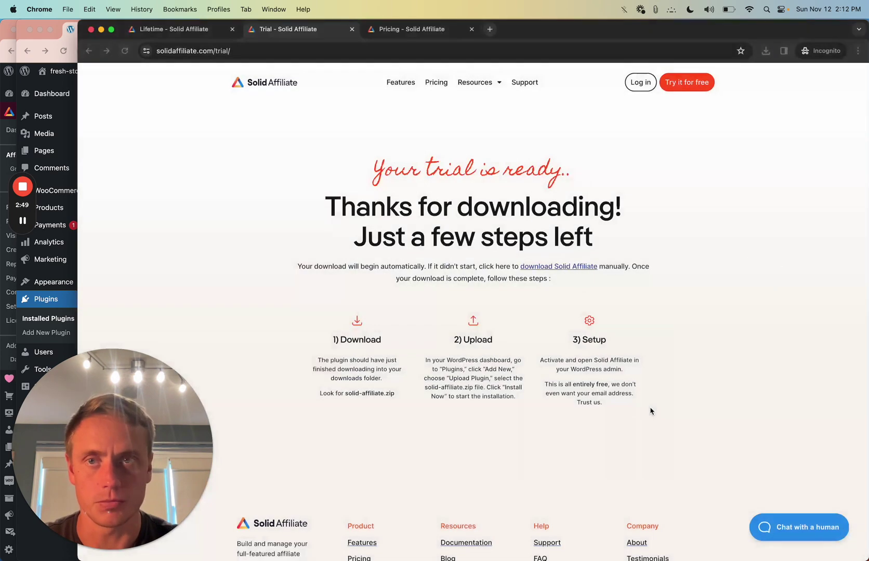
left_click(60, 40)
left_click(171, 96)
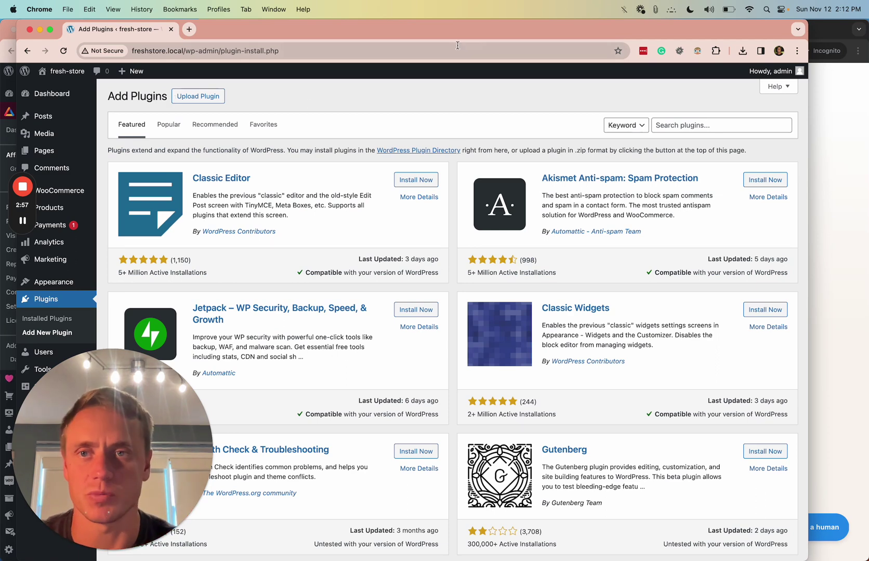
Upload the solid_affiliate zip from the Desktop, then install and activate Solid Affiliate 1.7.2
left_click(198, 96)
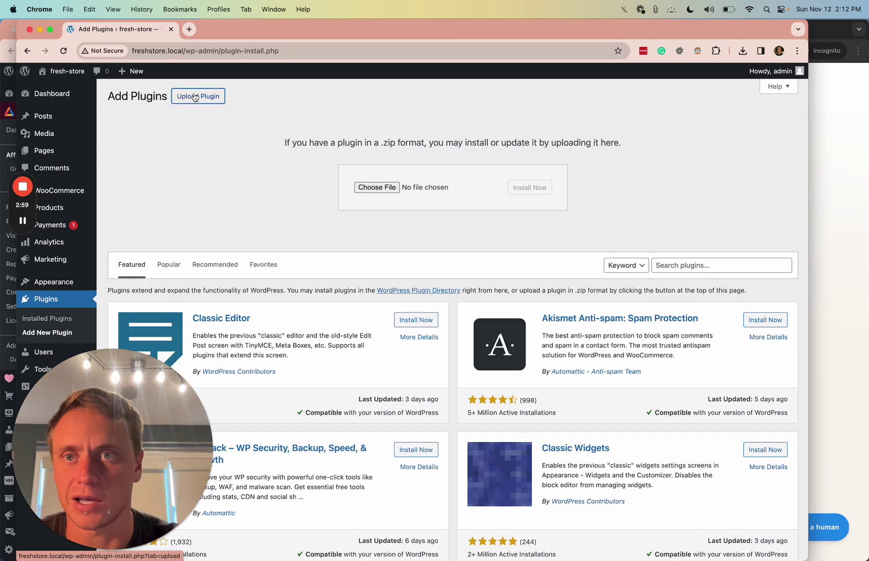
left_click(371, 190)
left_click(248, 224)
double_click(374, 222)
left_click(530, 188)
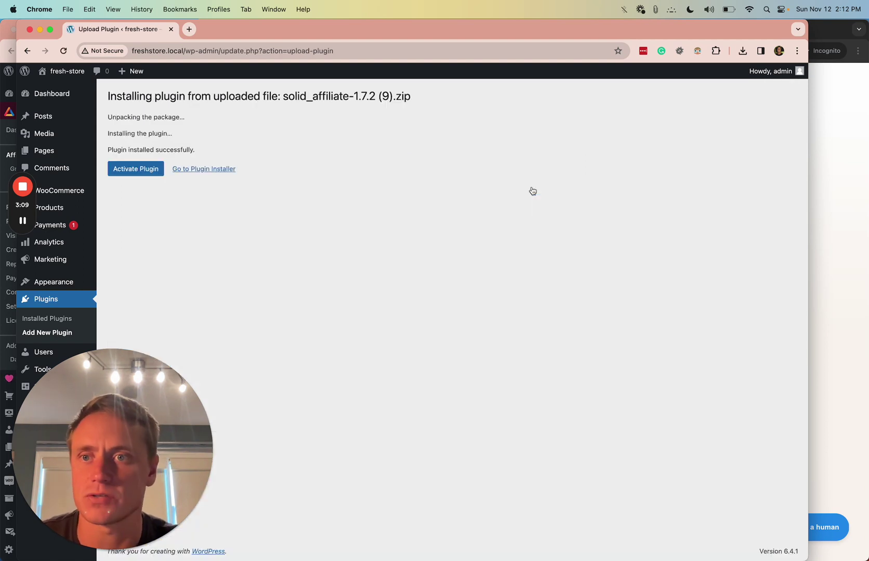
left_click(140, 178)
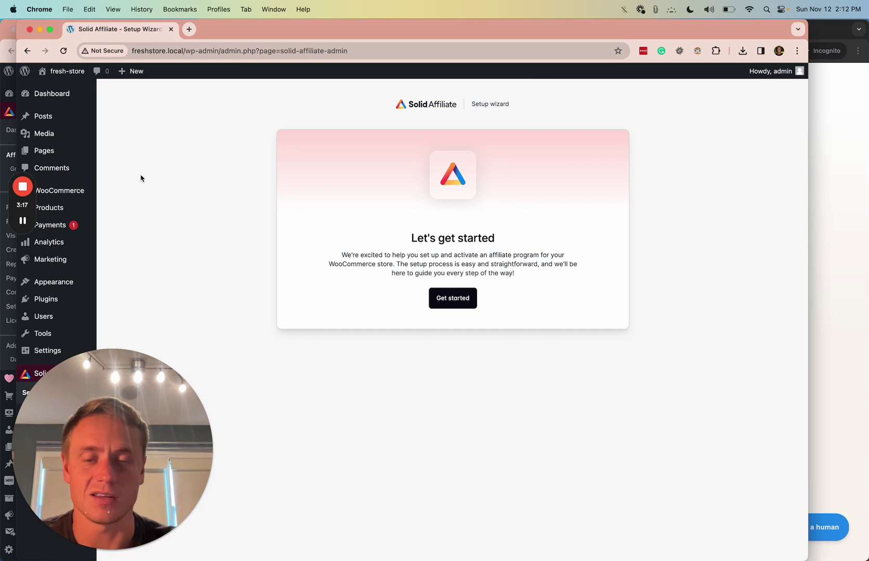
Start the setup wizard and accept the 'Affiliate Portal' page with slug 'affiliates'
left_click(463, 301)
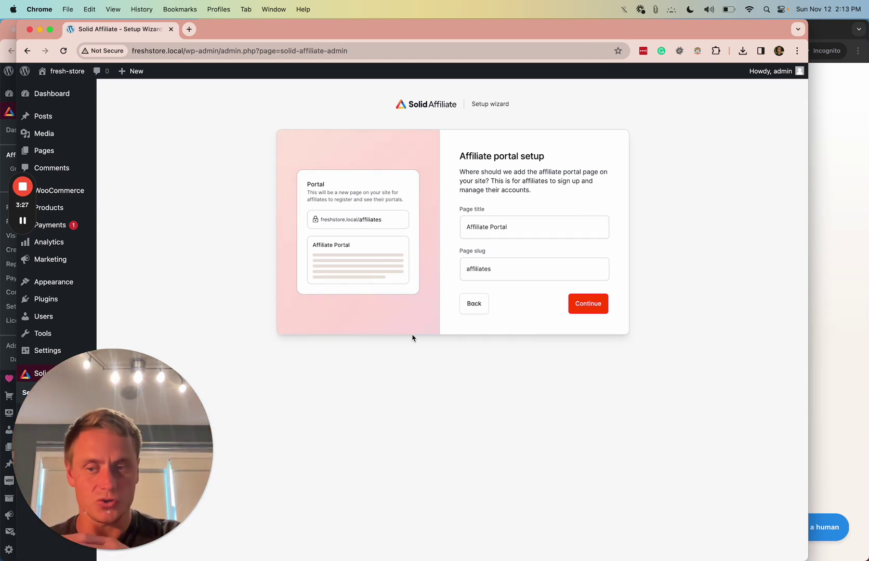
left_click(491, 270)
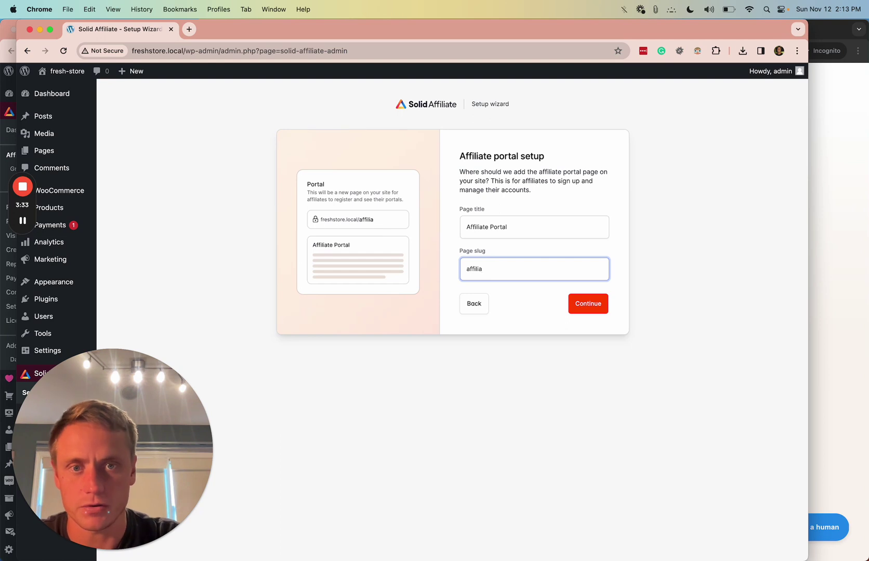
type("tes")
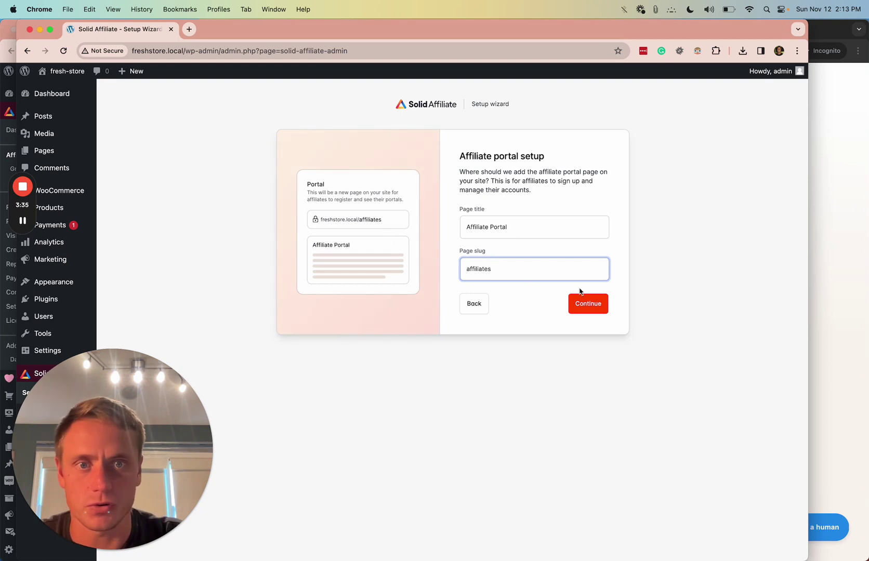
left_click(592, 309)
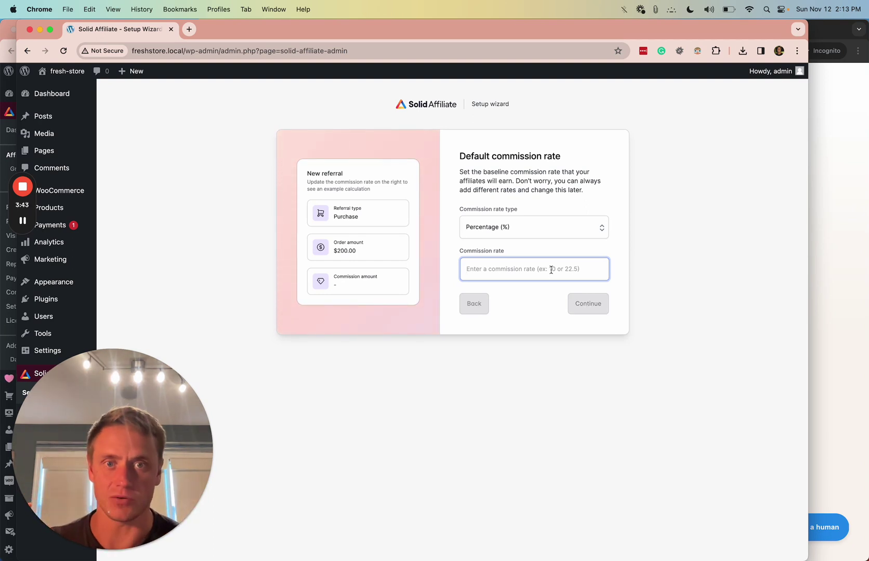
Try a flat-rate default commission of 5
left_click(522, 233)
key("Down")
key("Return")
left_click(518, 262)
type("5")
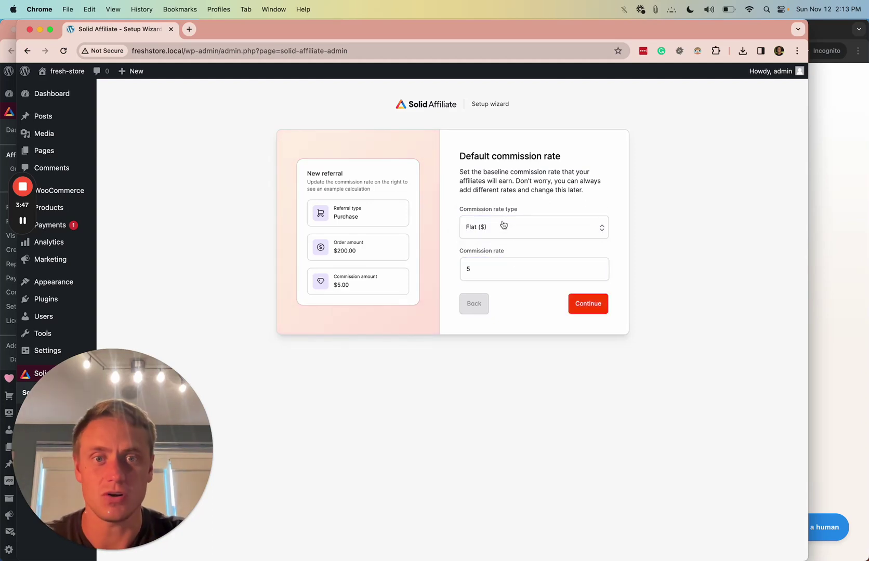
Set the default commission to 20 Percentage (%), noting the $40.00 example, and continue
left_click(503, 225)
key("Up")
key("Return")
left_click(487, 270)
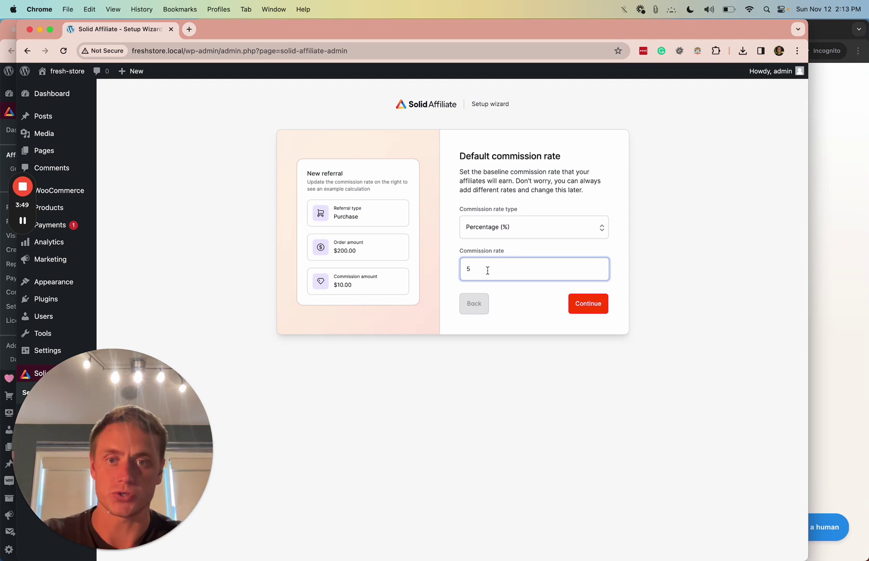
key("BackSpace")
type("20")
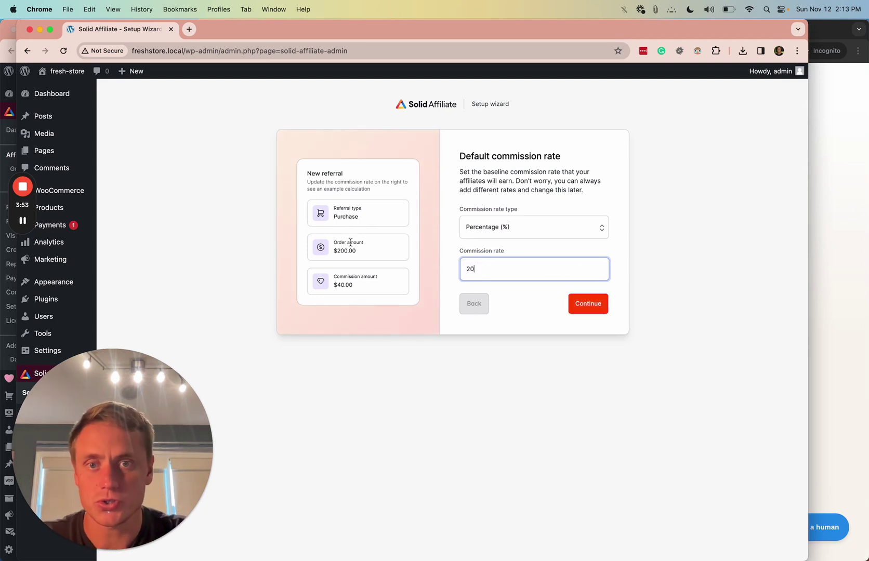
left_click_drag(337, 286, 370, 290)
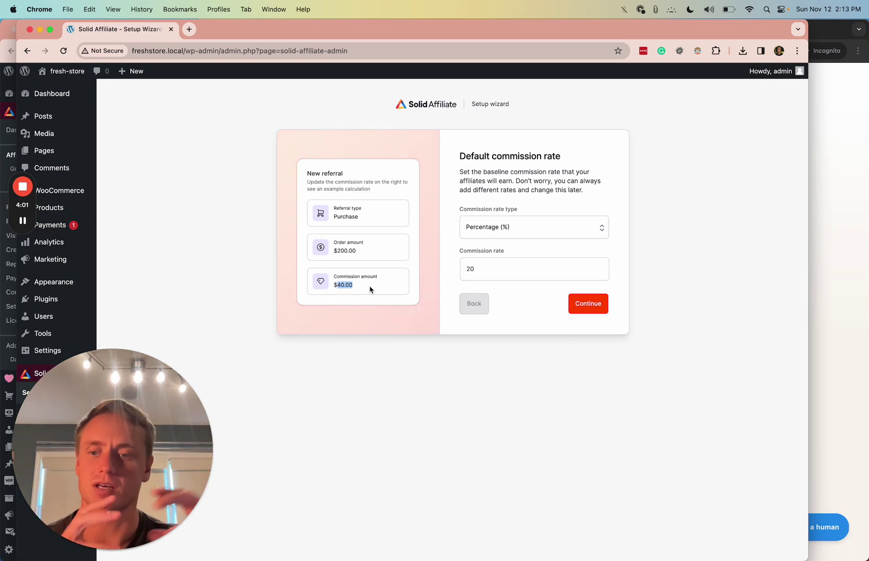
left_click(499, 296)
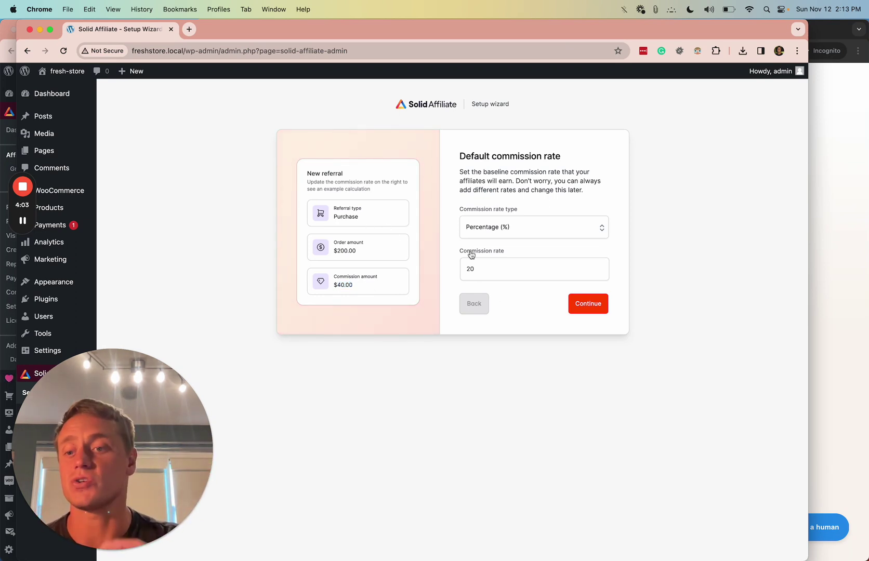
left_click(602, 308)
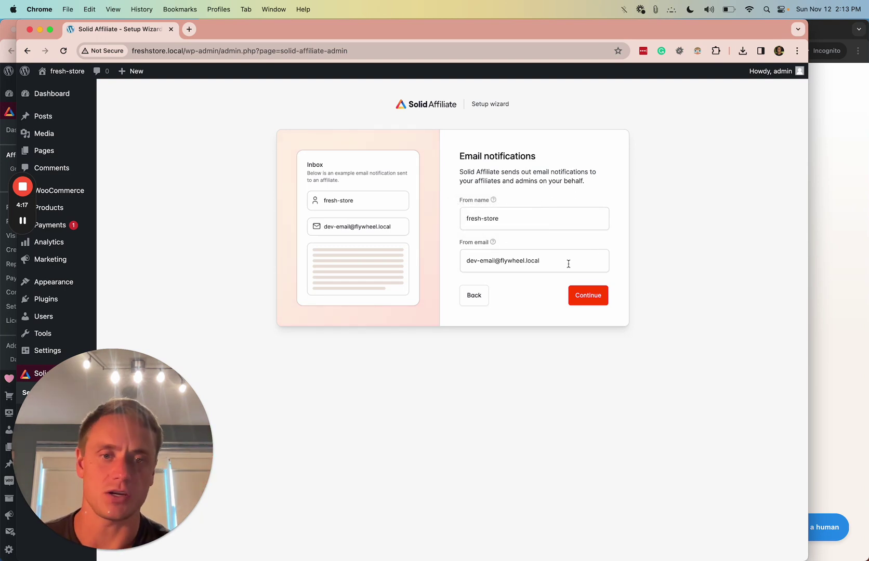
Accept the email notification settings and give affiliate coupons a 10 Percentage (%) discount
left_click(600, 304)
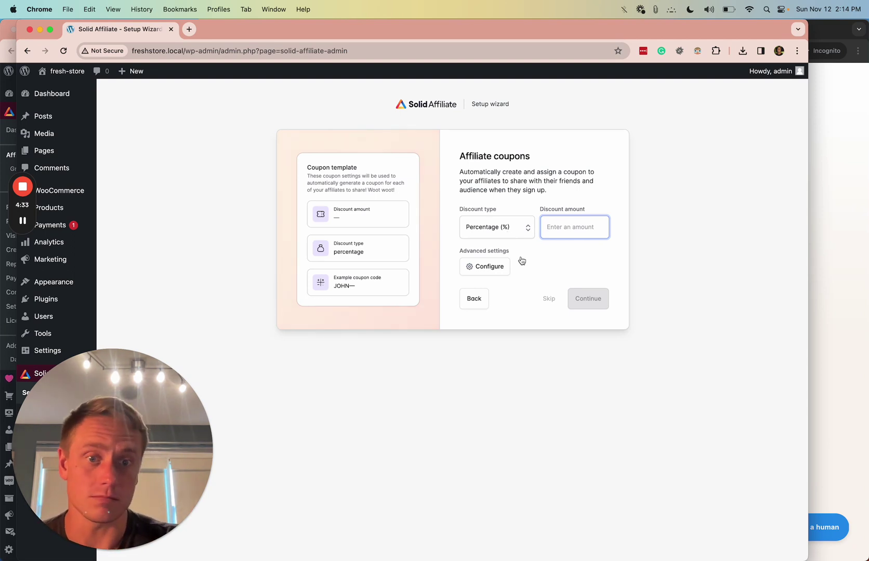
left_click(510, 229)
left_click(508, 226)
left_click(556, 229)
type("10")
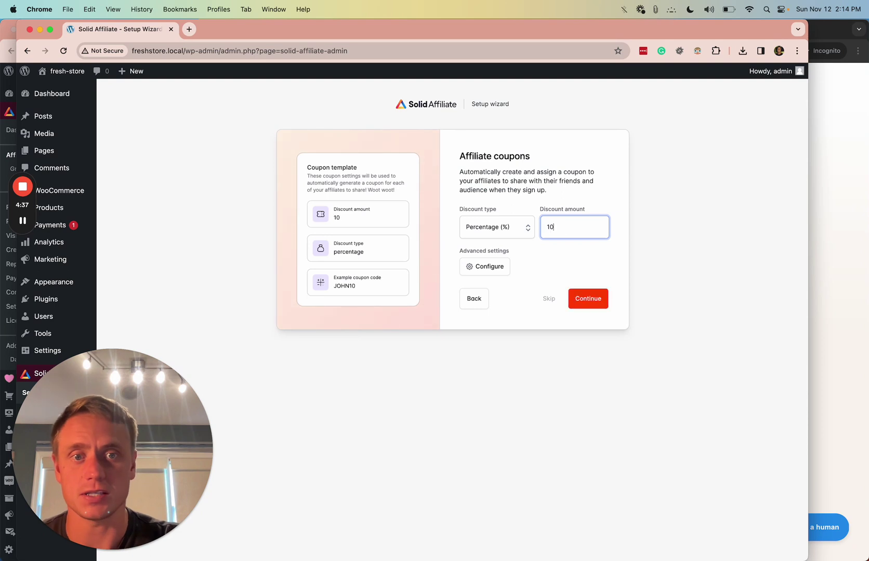
Accept the 10% coupon settings and move on to the existing-users step
left_click(599, 303)
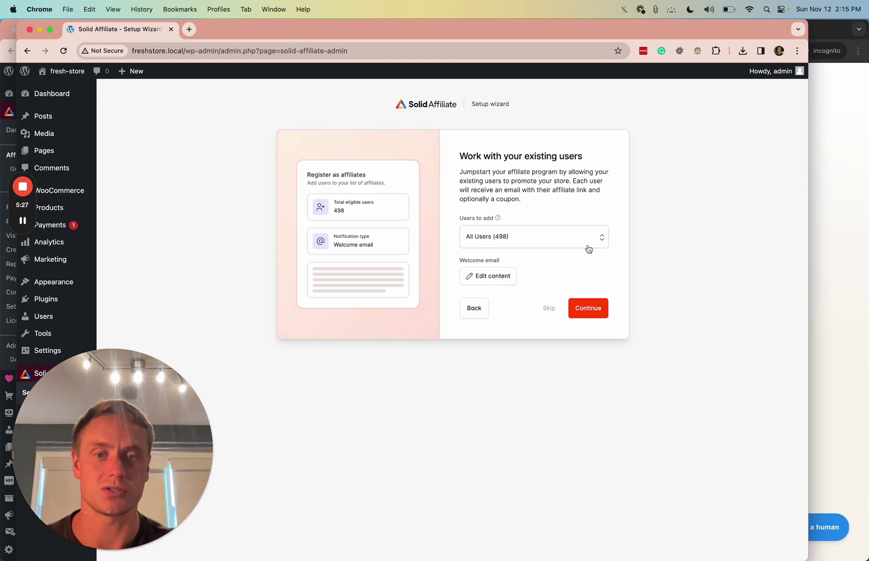
left_click(581, 313)
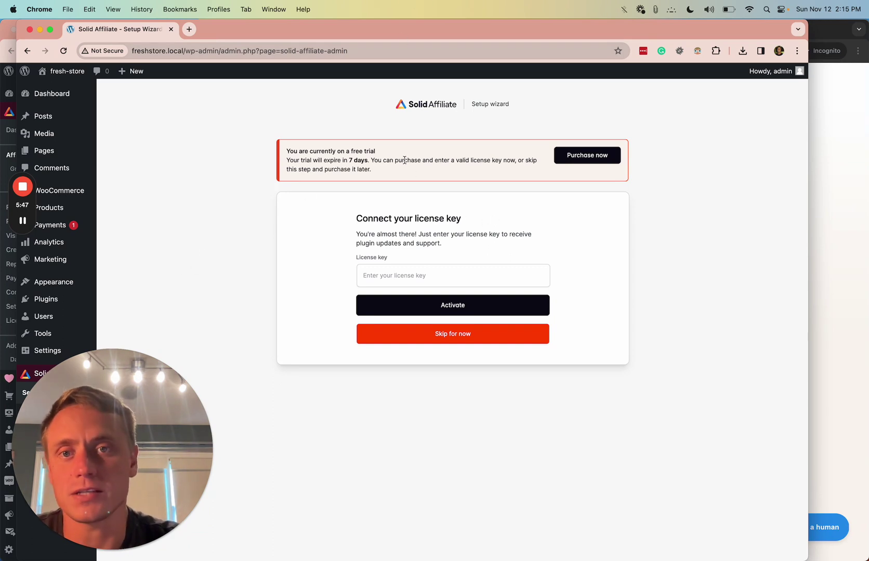
left_click_drag(399, 178, 296, 146)
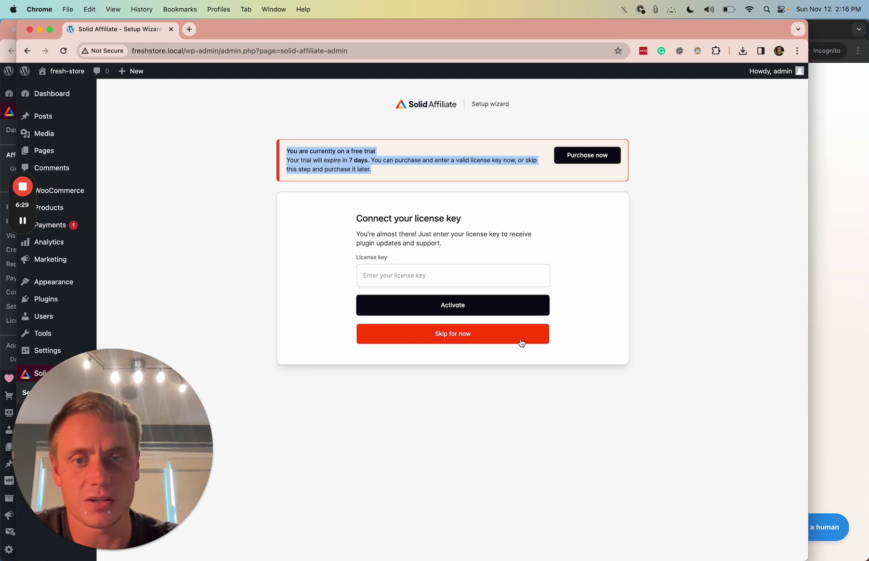
left_click(664, 267)
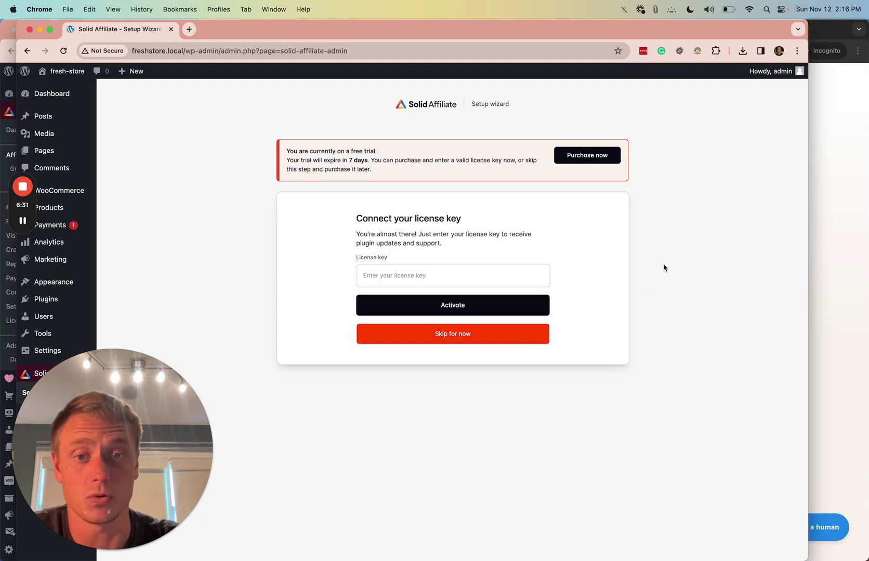
Skip the license key, complete setup, and review the dashboard's 498 approved affiliates and feed
left_click(500, 341)
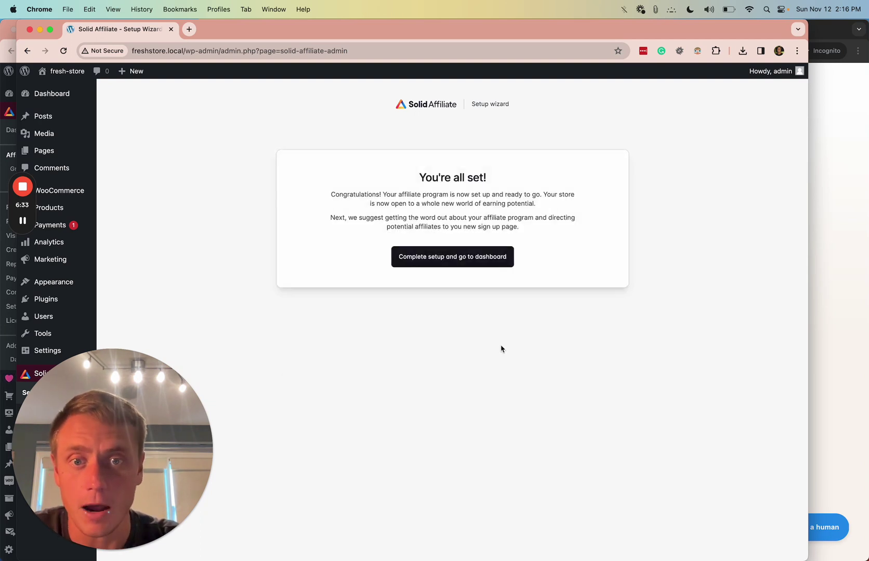
left_click(475, 260)
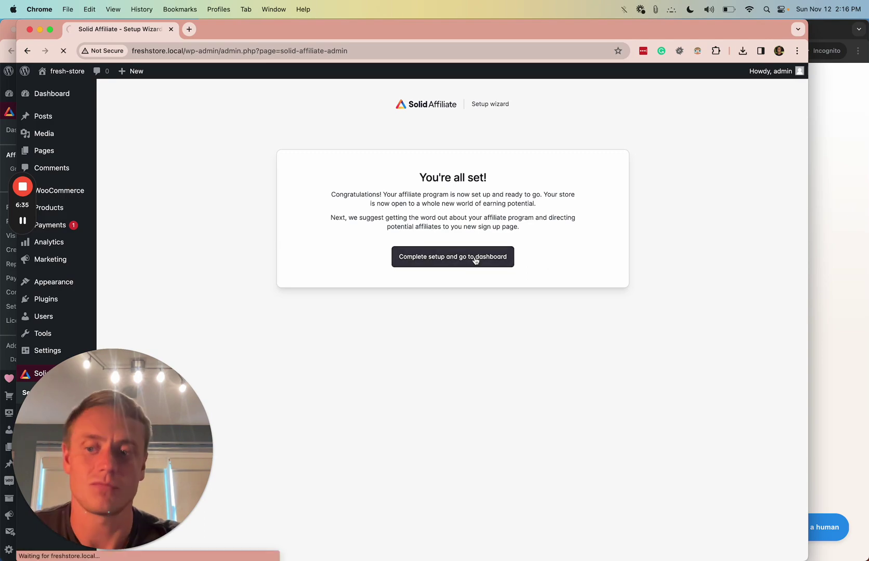
scroll(476, 261, "down", 2)
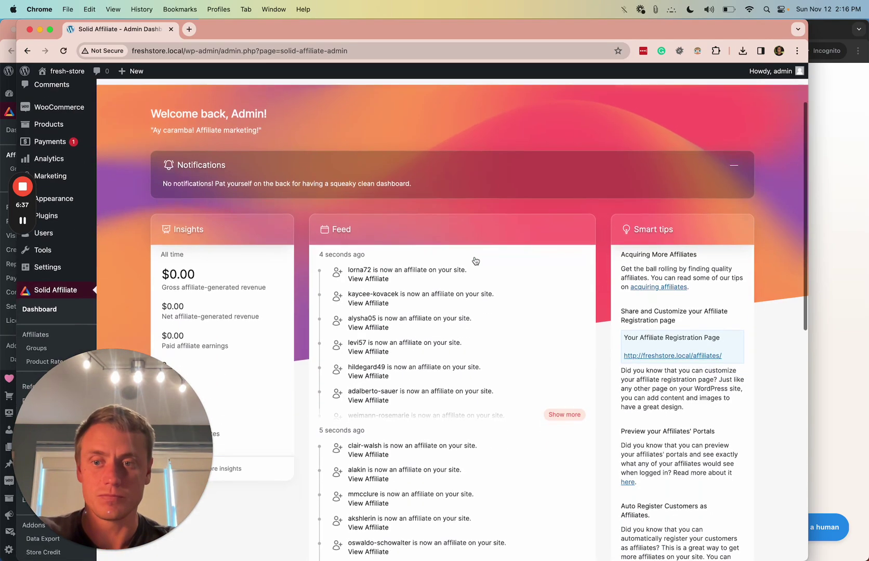
scroll(475, 260, "down", 4)
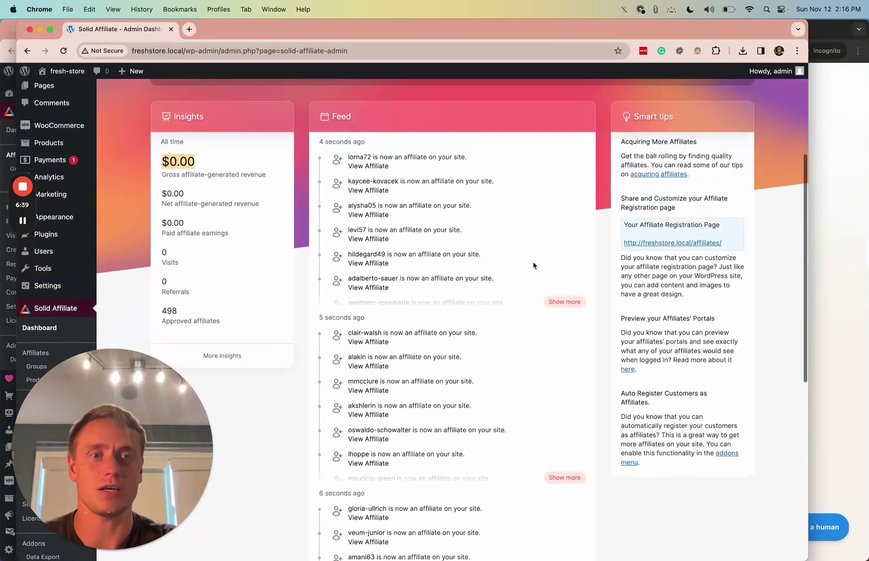
scroll(533, 266, "down", 1)
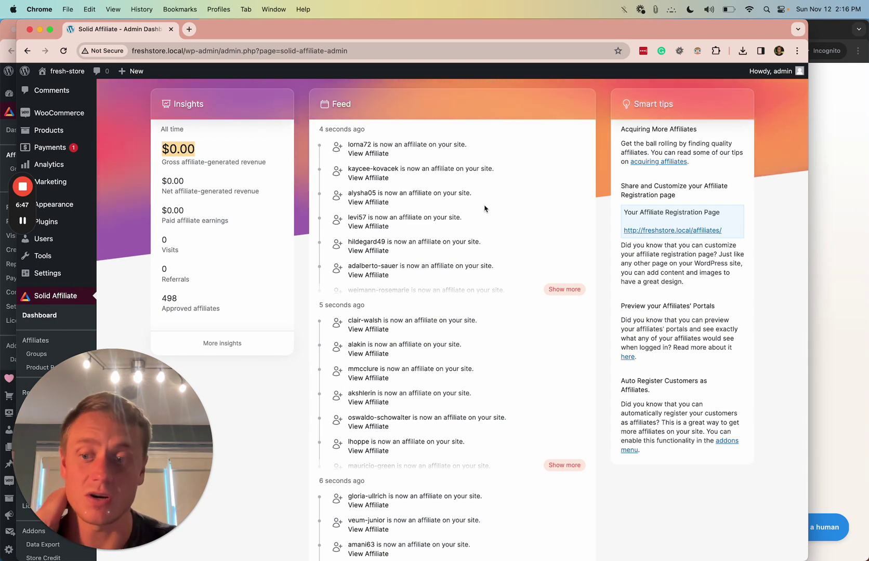
scroll(485, 209, "down", 1)
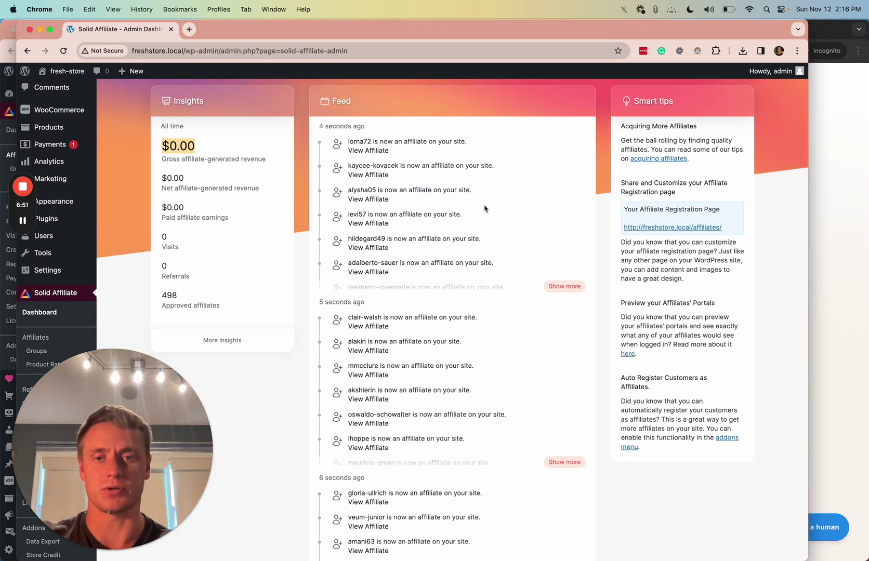
scroll(485, 208, "up", 5)
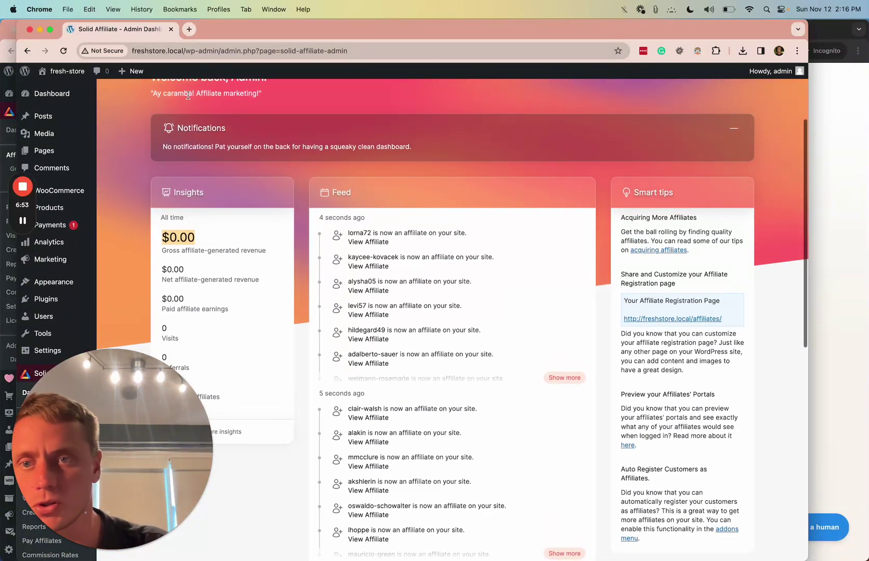
scroll(502, 344, "down", 15)
scroll(503, 344, "up", 13)
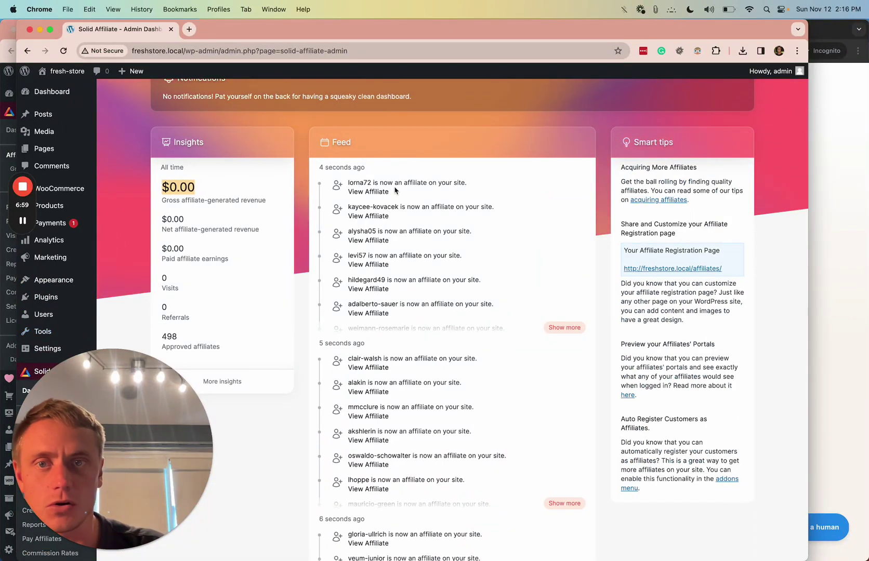
scroll(399, 446, "up", 3)
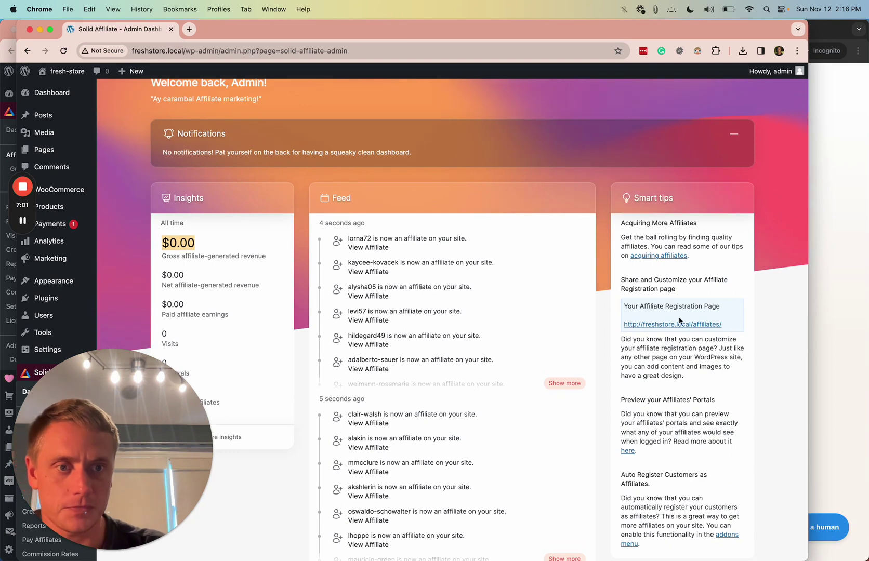
Open the Affiliate Registration Page in a new tab and scroll through the Affiliate Portal
left_click(669, 327, "super")
left_click(224, 29)
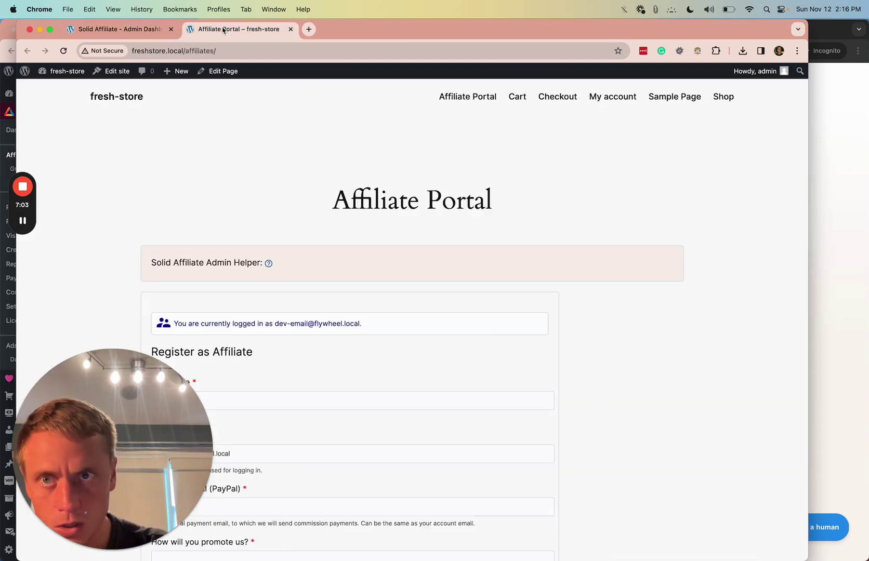
scroll(360, 231, "down", 1)
scroll(360, 230, "down", 4)
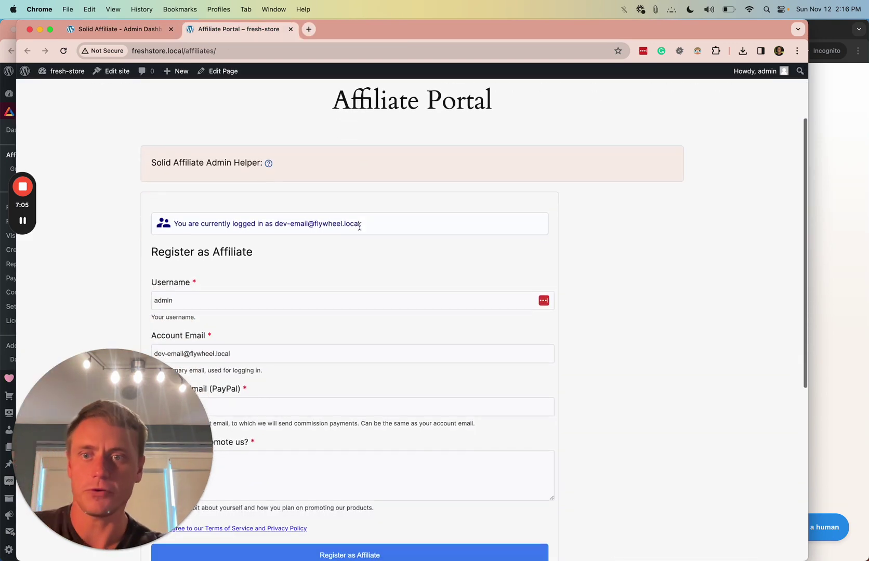
scroll(297, 243, "down", 2)
scroll(297, 243, "up", 4)
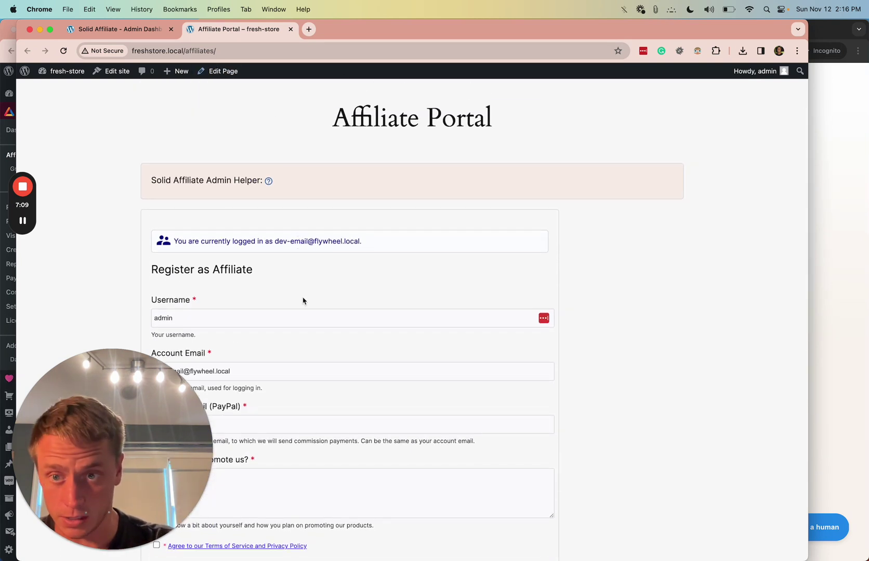
scroll(313, 378, "down", 2)
Preview the portal's logged-out registration form in a private window, then close that window
left_click(215, 52)
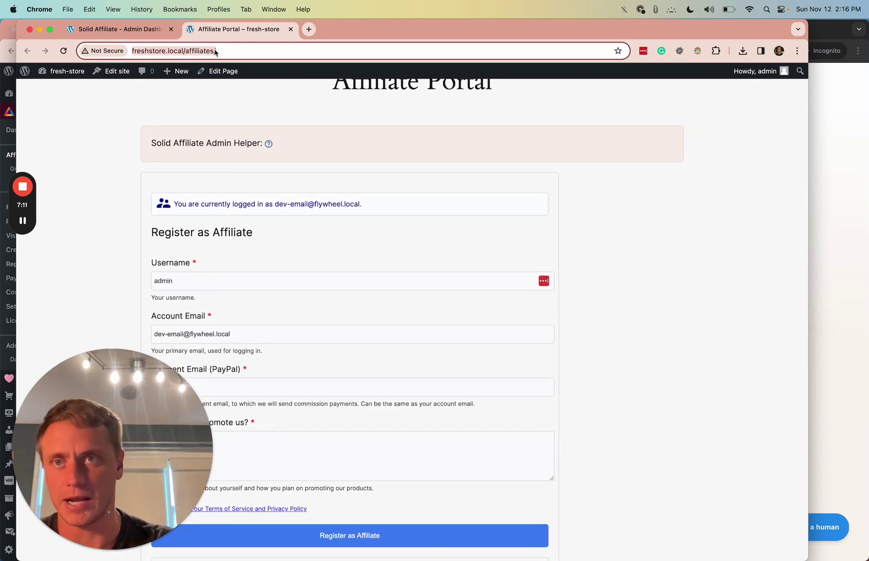
key("super+c")
key("super+shift+n")
key("super+v")
key("Return")
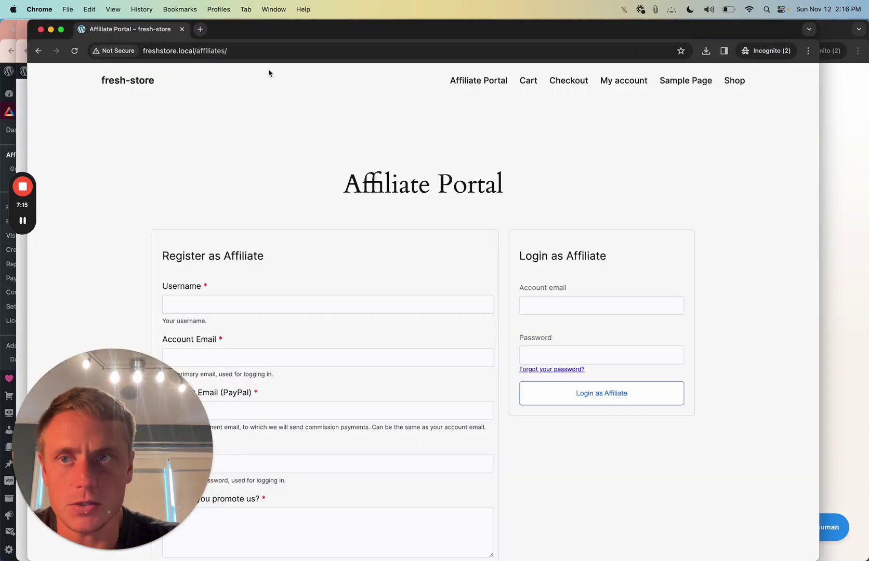
left_click(138, 84)
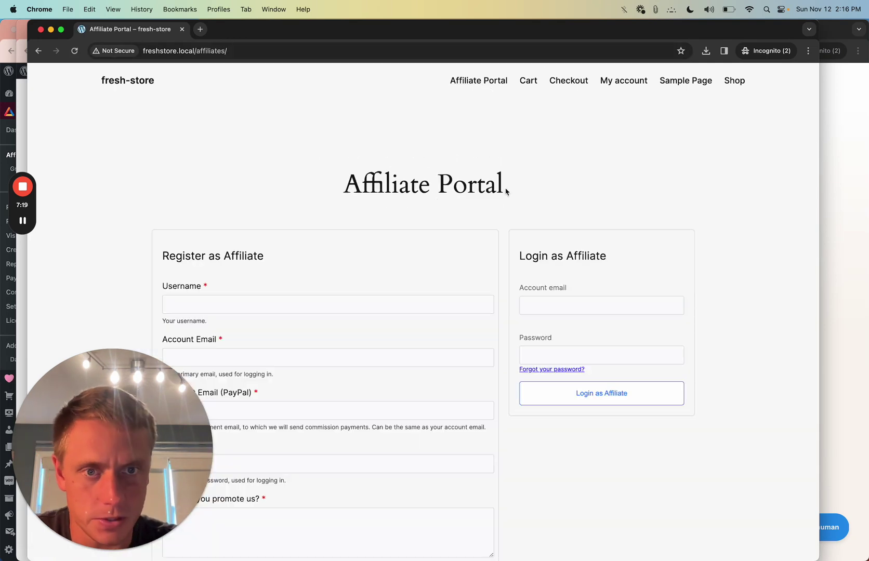
scroll(553, 202, "down", 5)
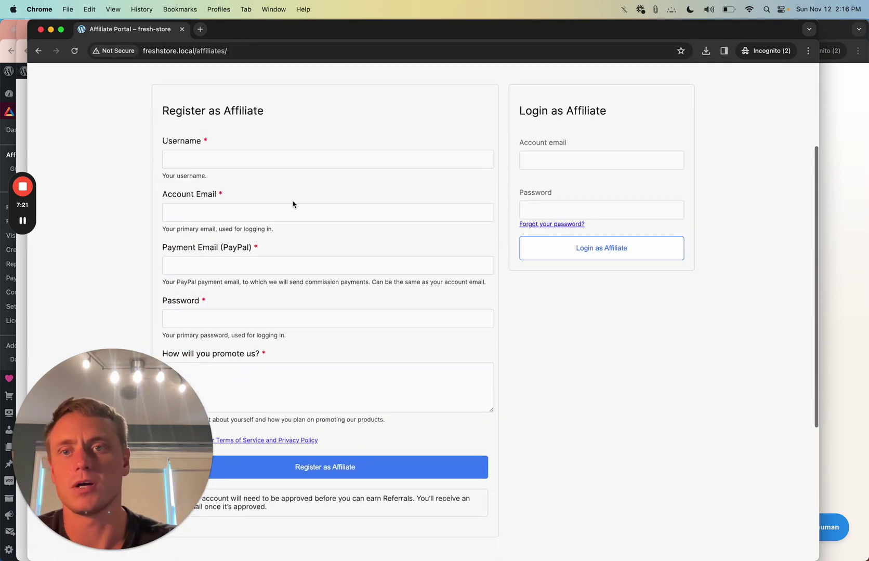
left_click(219, 152)
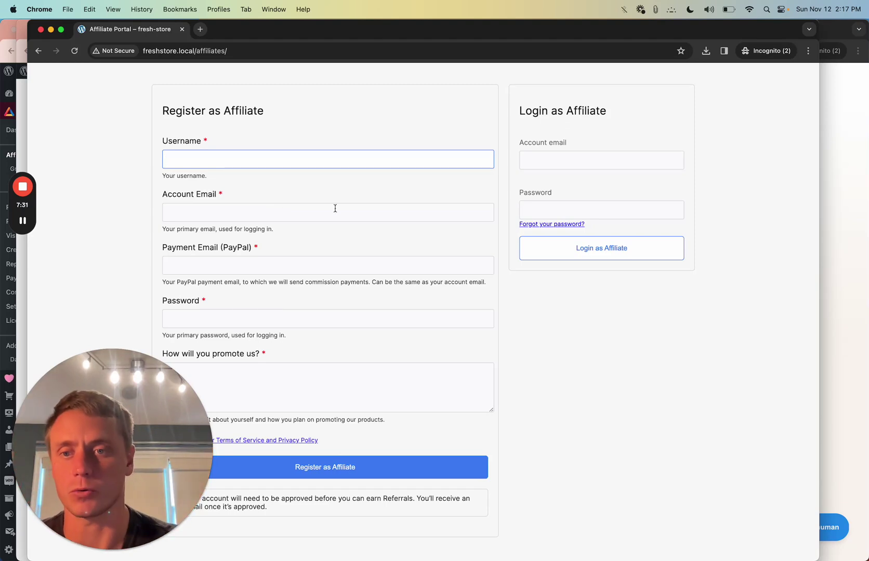
scroll(551, 460, "down", 1)
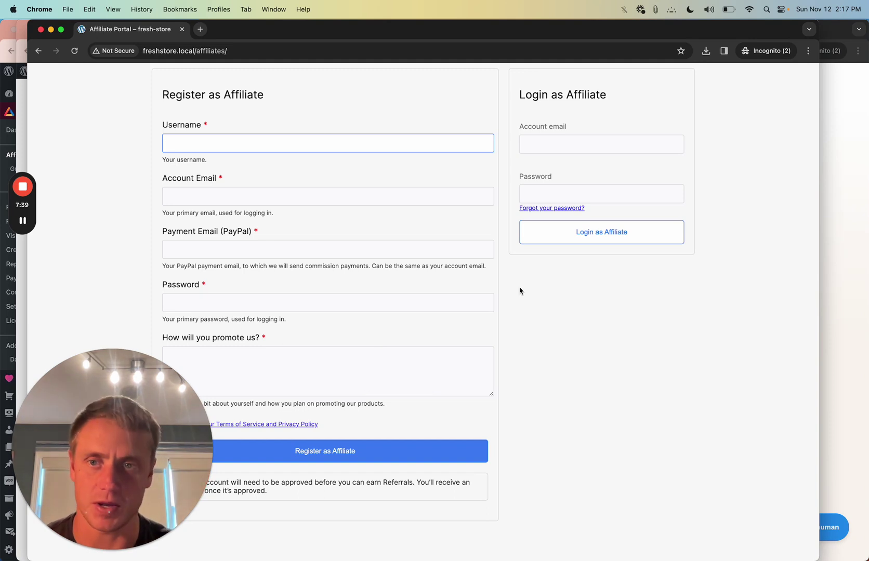
left_click(267, 193)
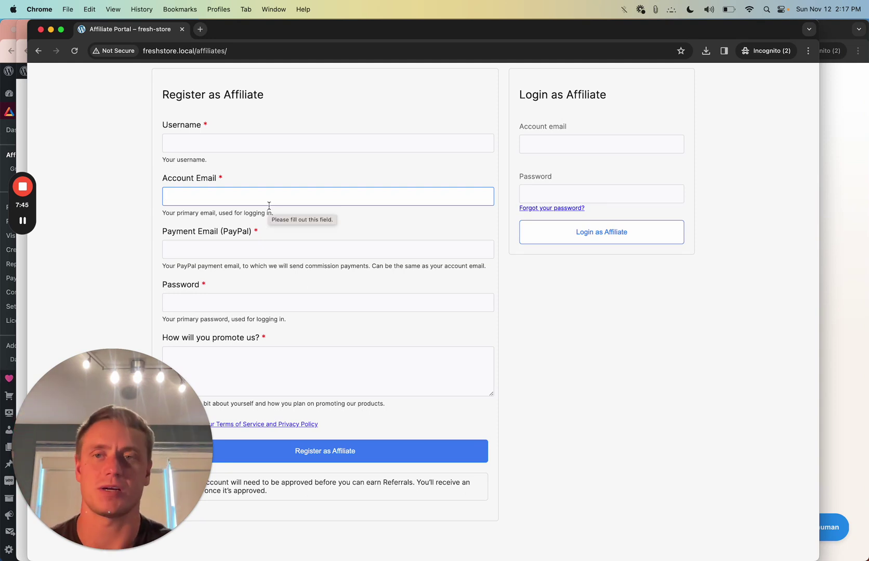
left_click(182, 30)
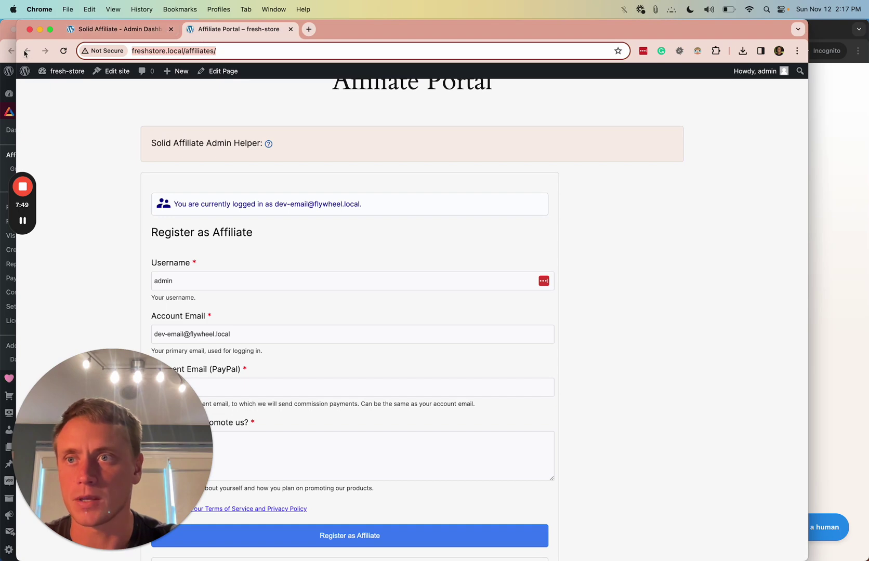
Review the Solid Affiliate dashboard and settings, then close the Settings and Affiliate Portal tabs
left_click(116, 32)
scroll(250, 370, "down", 5)
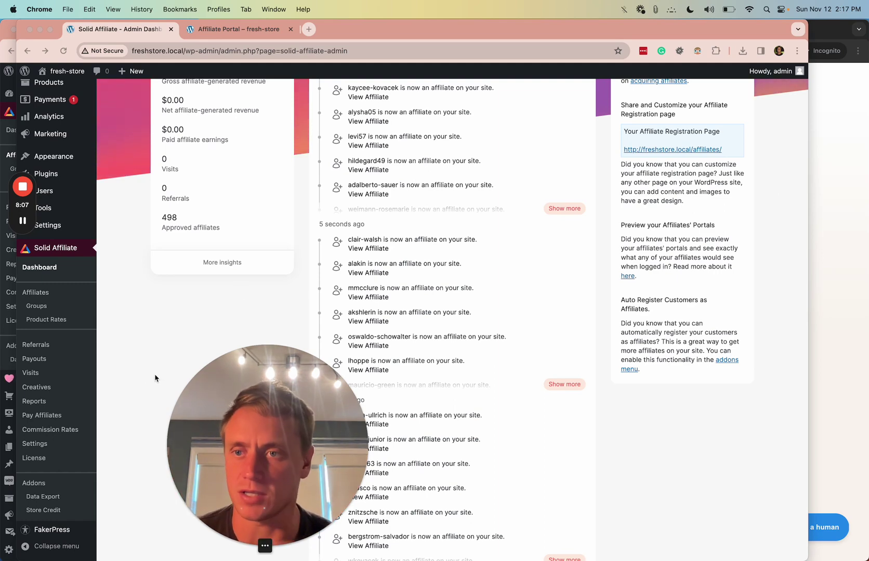
scroll(129, 419, "down", 1)
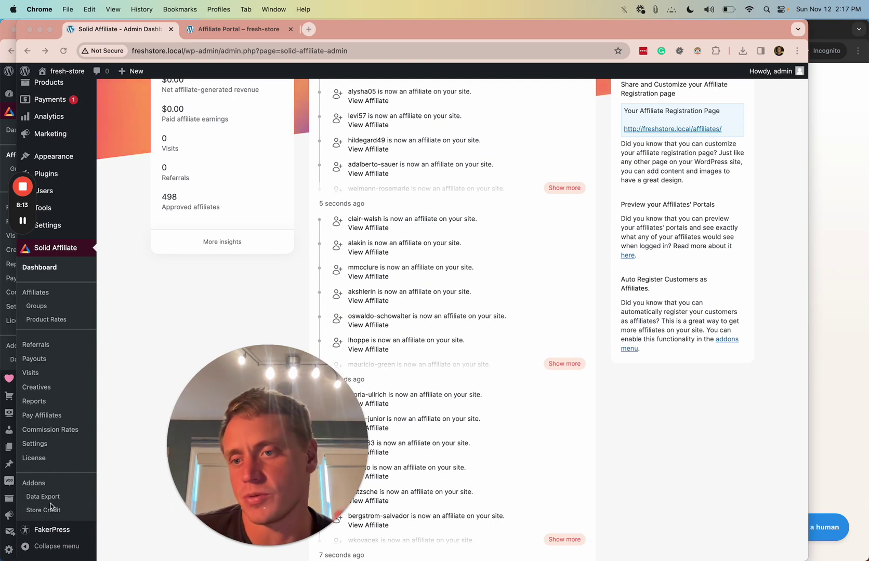
left_click(34, 443)
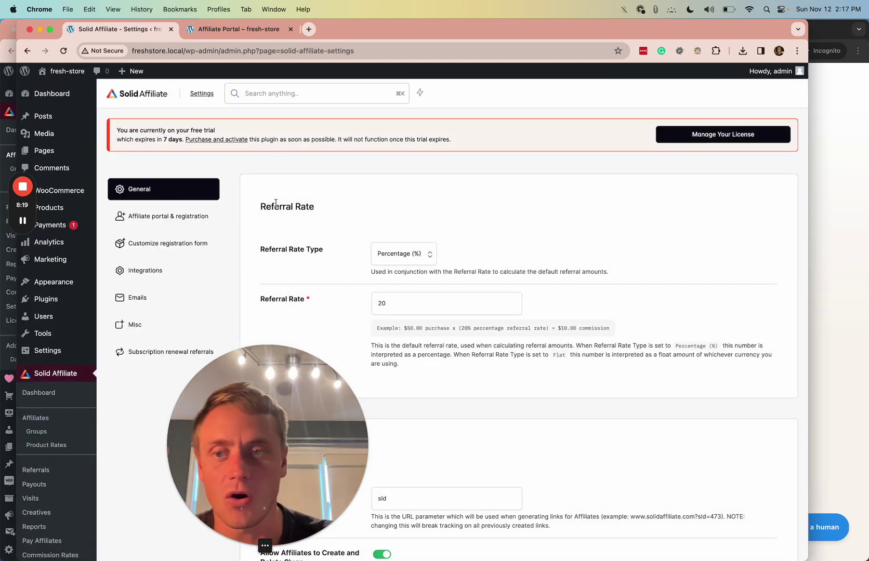
scroll(274, 208, "down", 1)
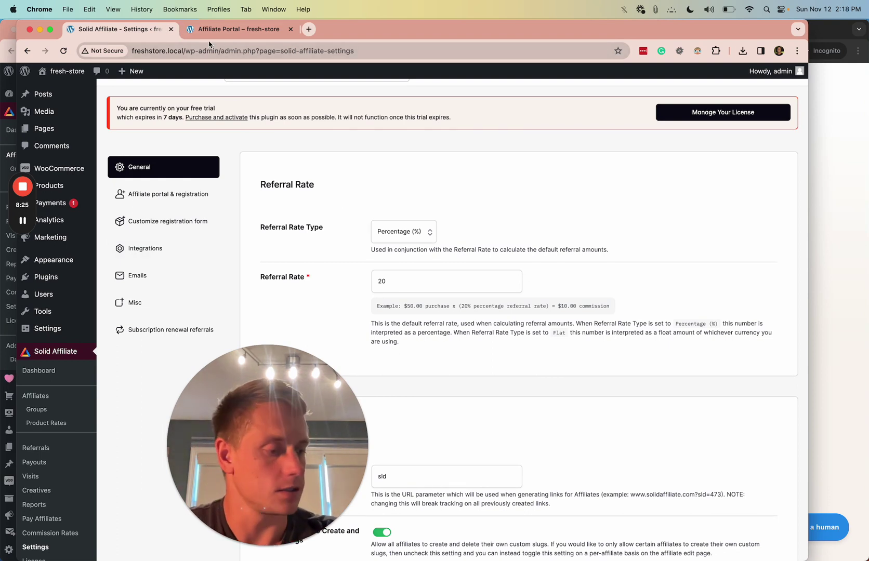
left_click(171, 29)
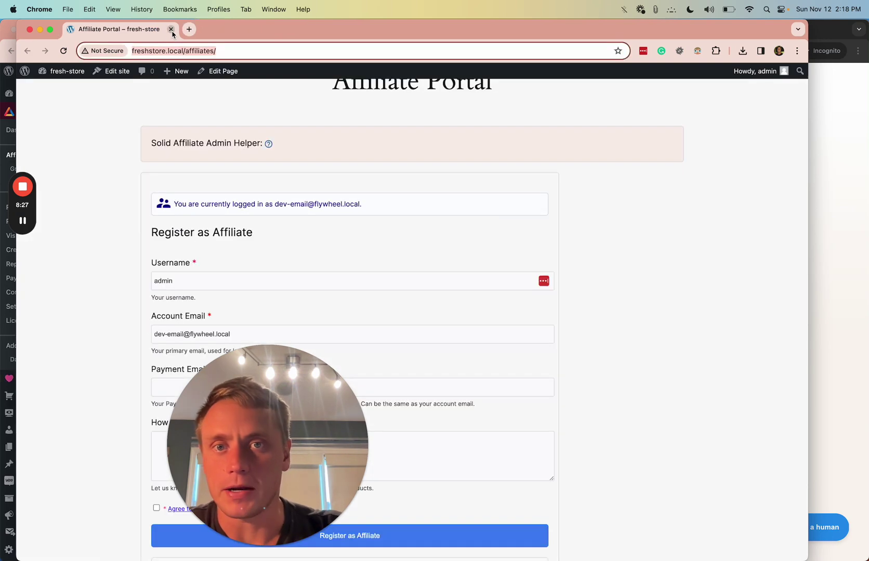
left_click(172, 29)
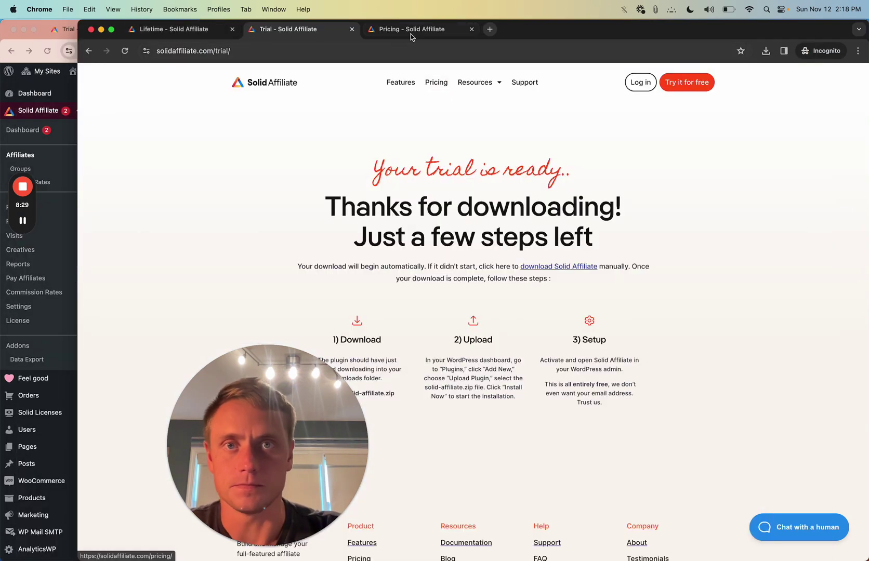
Check the lifetime license, trial and pricing tabs, then load solidaffiliate.com in a new tab
left_click(219, 34)
left_click(312, 32)
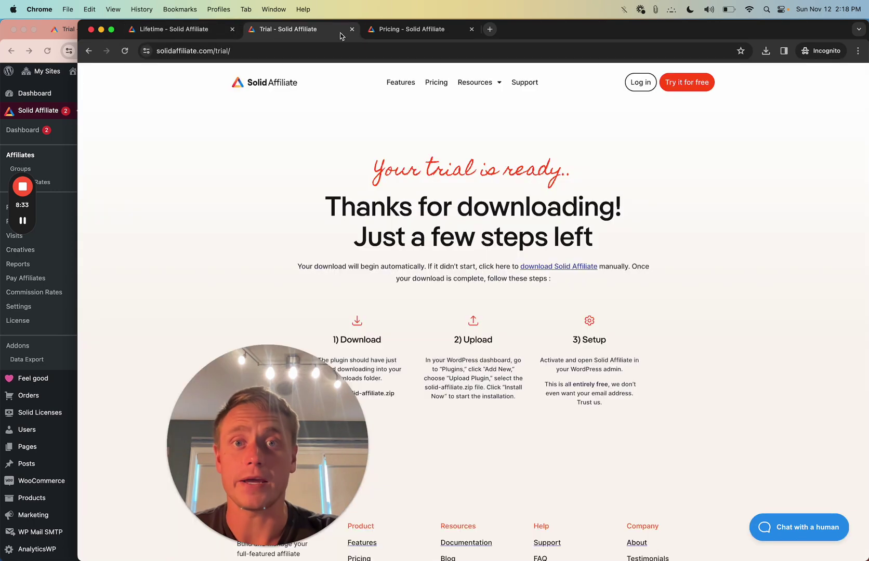
left_click(400, 35)
left_click(491, 31)
type("solid")
key("Return")
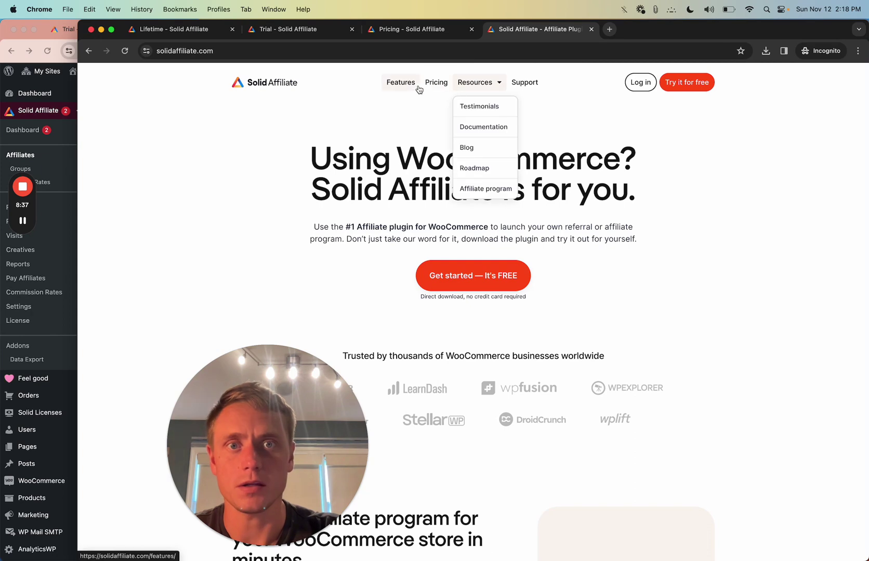
Go to Resources > Testimonials and scroll through the customer reviews
mouse_move(477, 83)
left_click(484, 115)
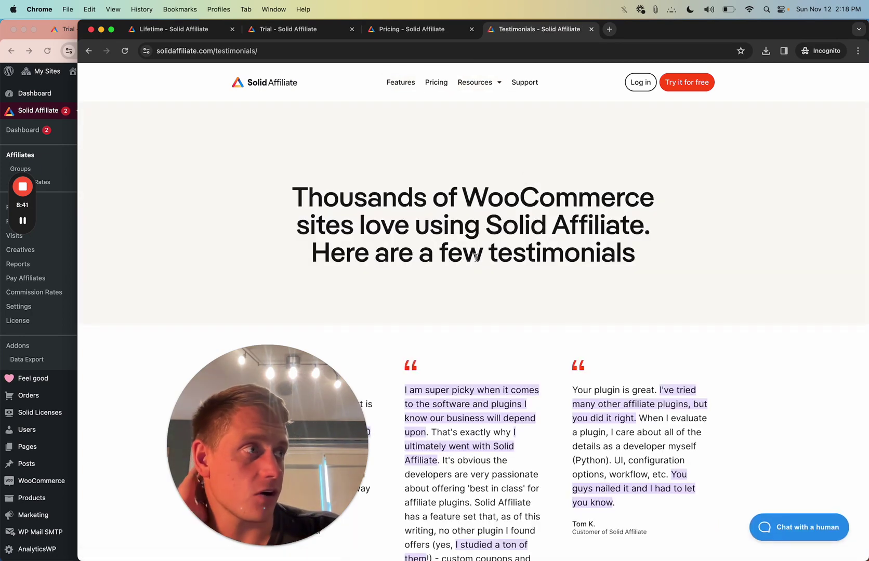
scroll(476, 257, "down", 1)
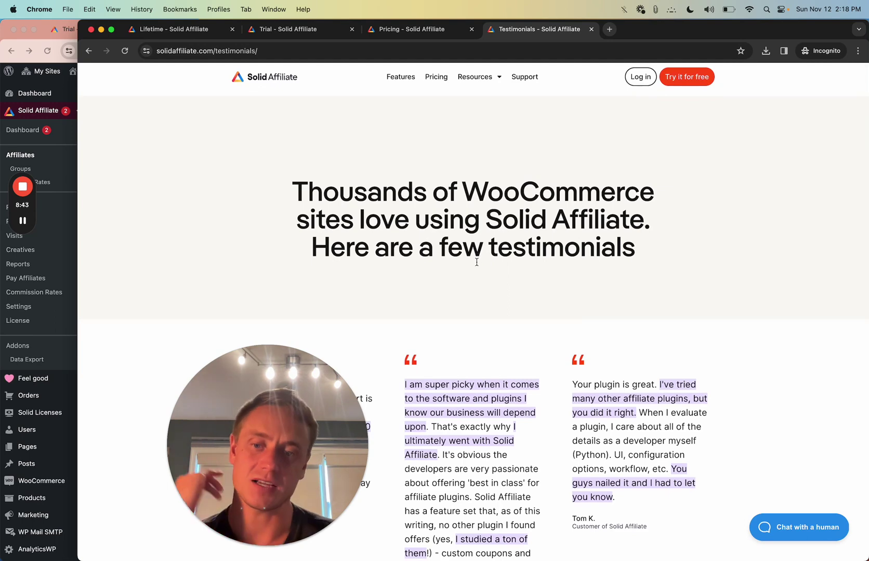
scroll(477, 262, "down", 5)
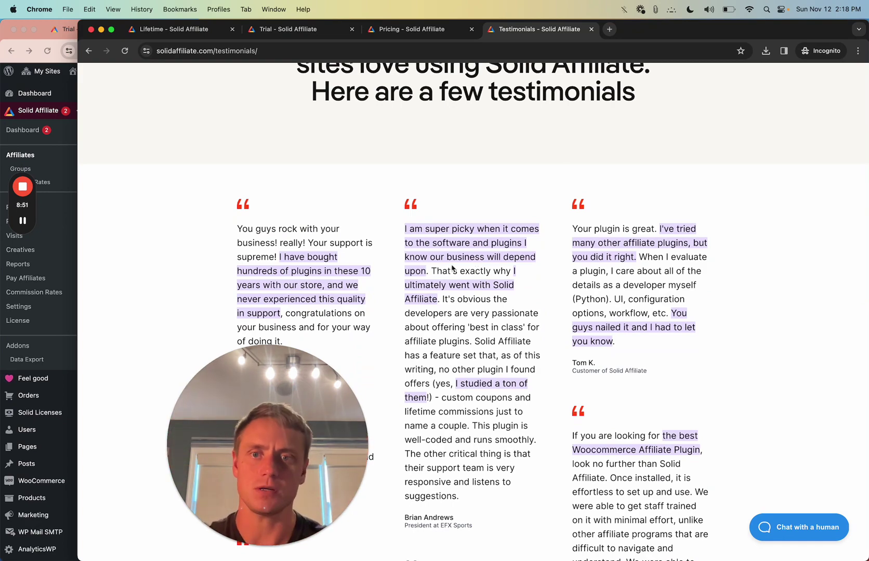
scroll(579, 225, "down", 20)
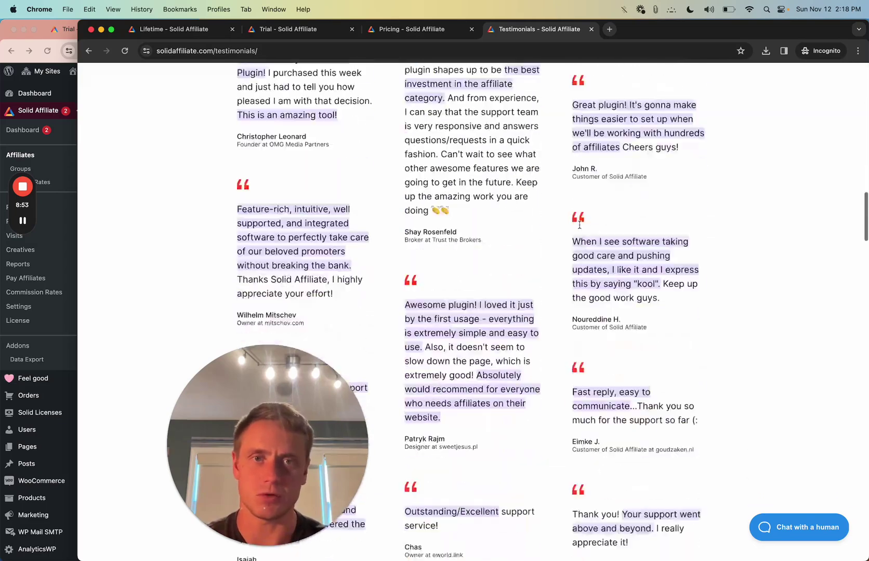
scroll(579, 224, "down", 20)
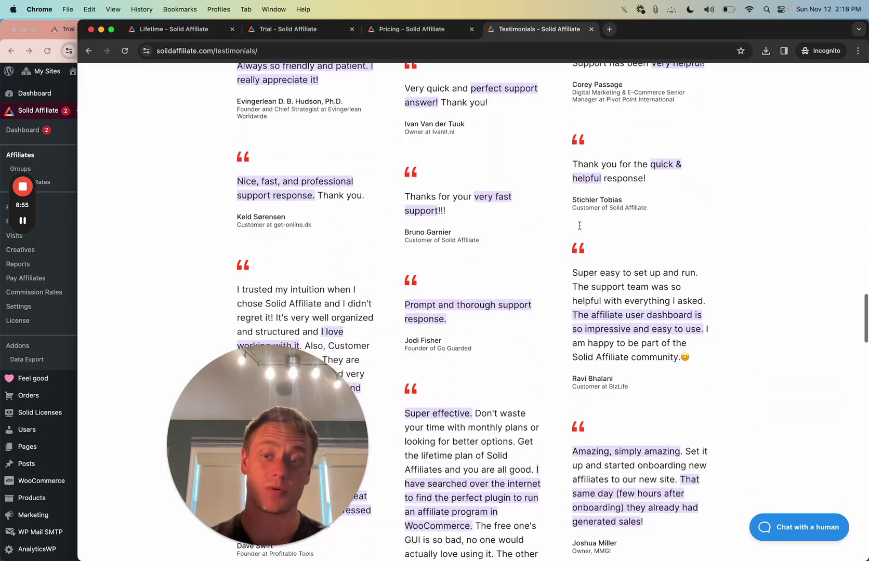
scroll(580, 226, "down", 2)
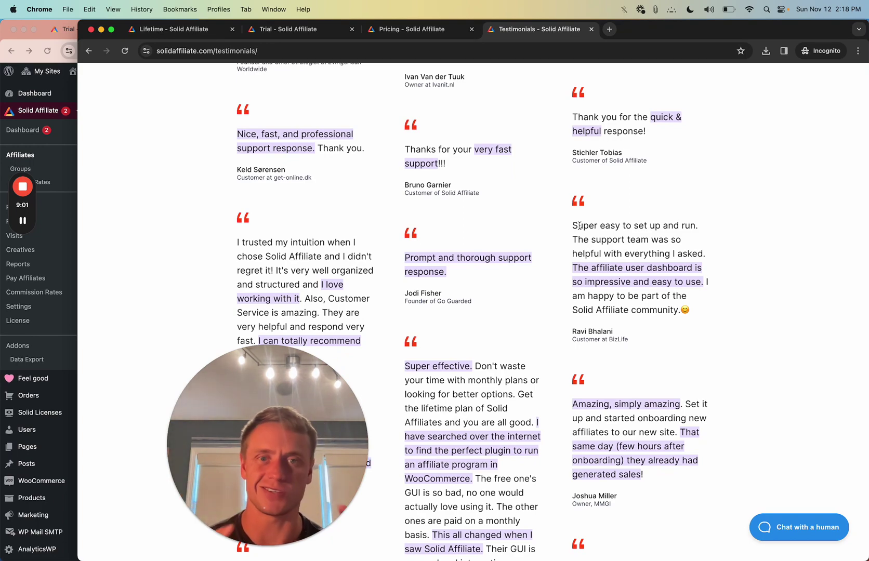
scroll(579, 225, "down", 12)
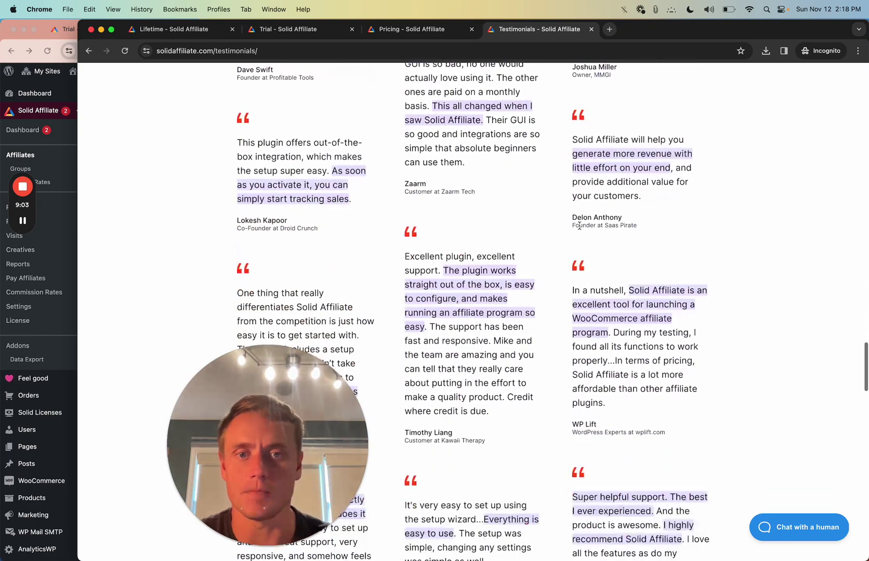
scroll(580, 226, "down", 3)
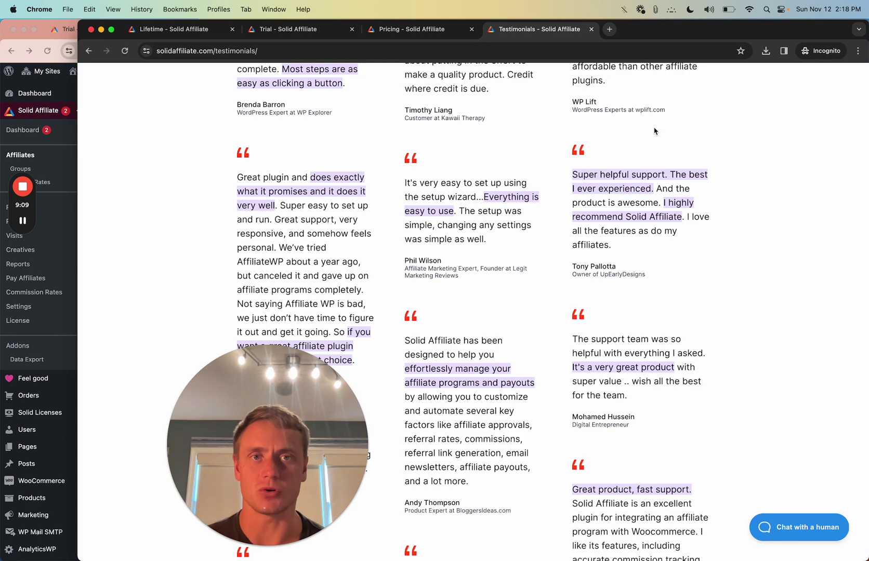
Search Google for 'woocommerce affiliate plugin' in a new tab and narrow the browser window
key("super+t")
type("woocomm")
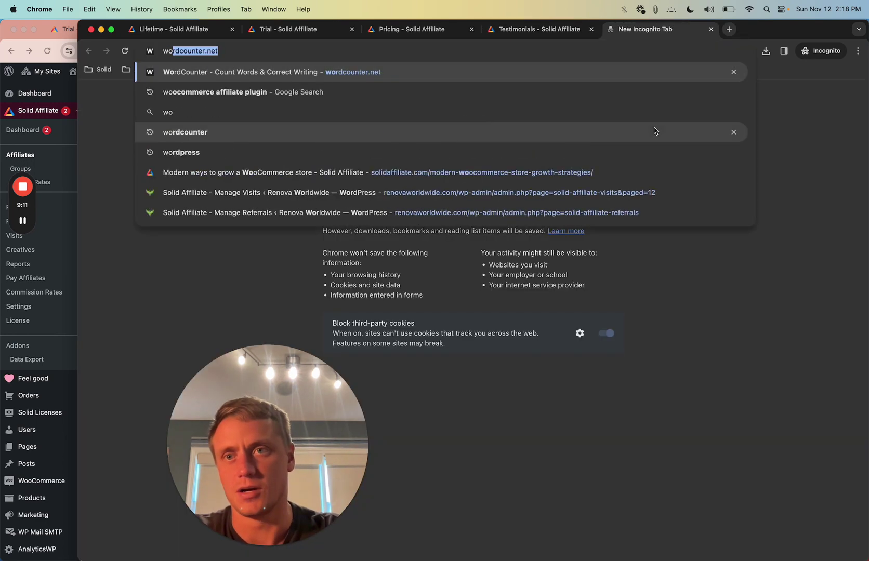
type("erce")
key("Return")
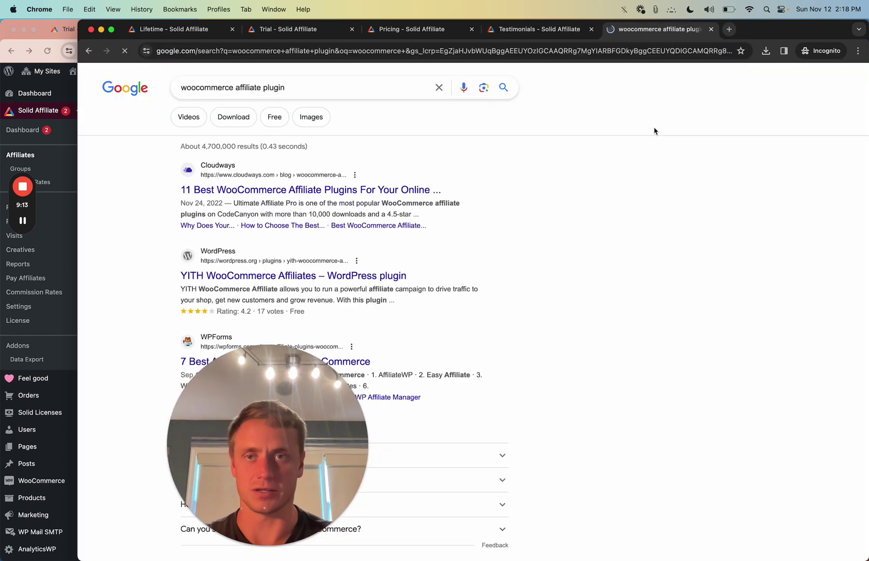
left_click_drag(255, 370, 100, 369)
left_click(649, 326)
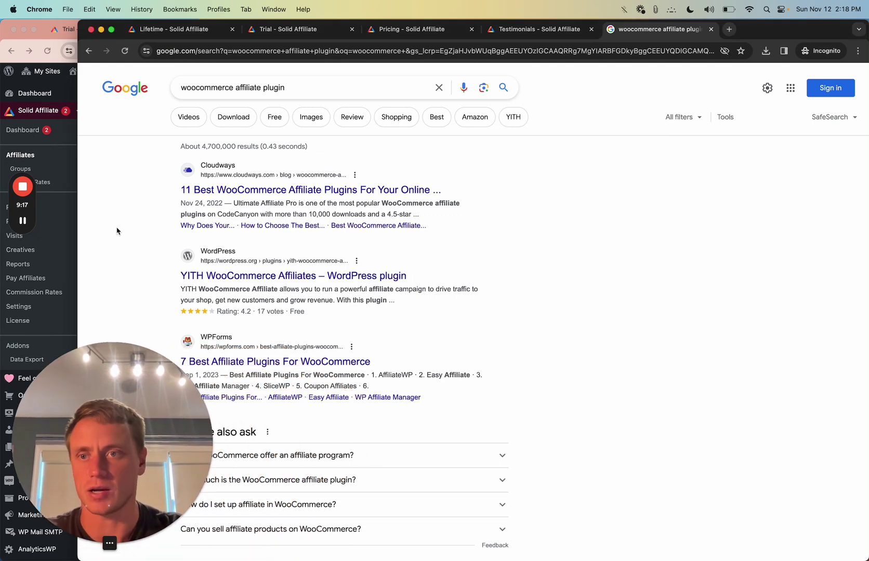
left_click_drag(78, 220, 98, 217)
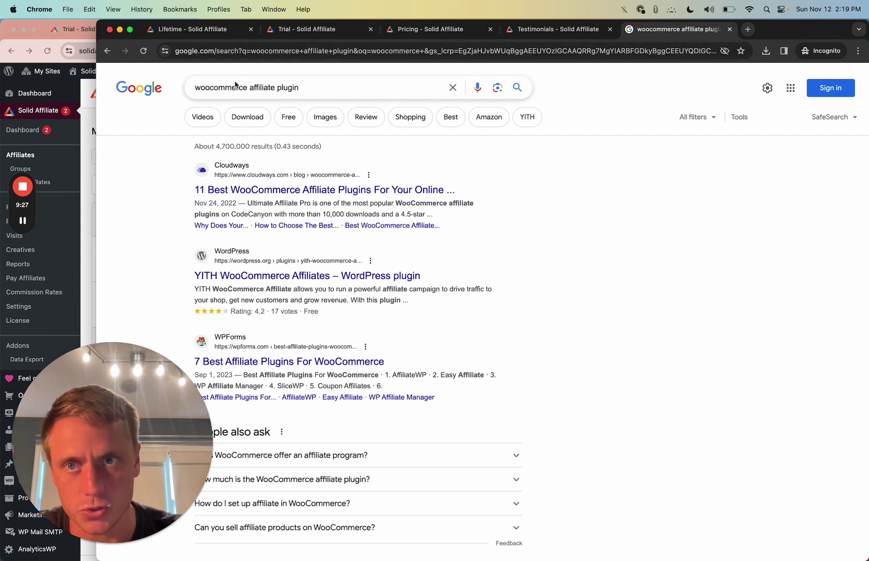
Skim the Cloudways article down to its Solid Affiliate entry, dismissing the notification prompt, then close it
left_click(261, 190, "super")
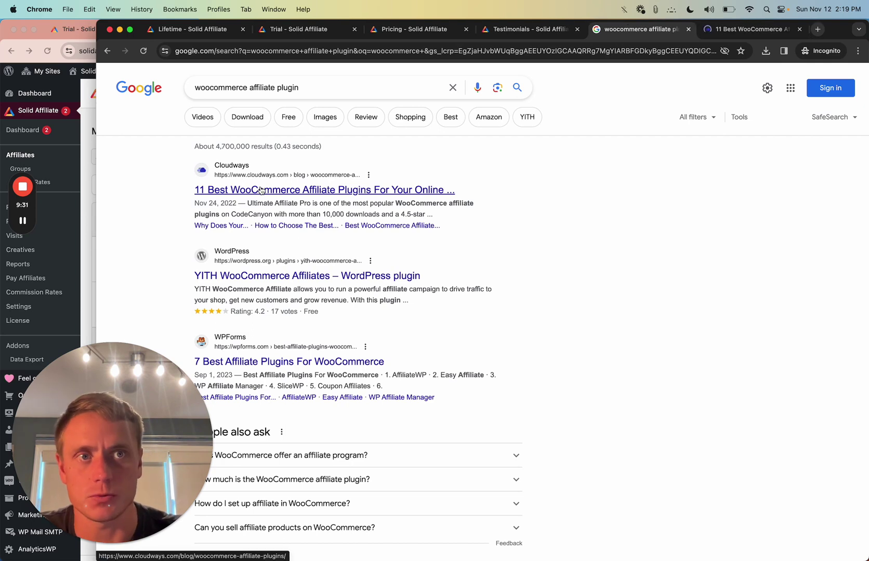
key("ctrl+Tab")
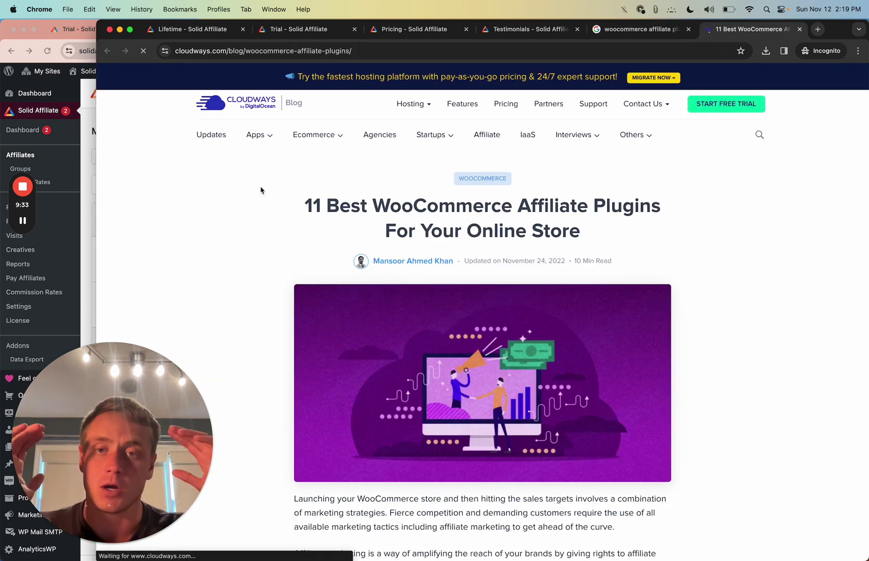
scroll(340, 226, "down", 5)
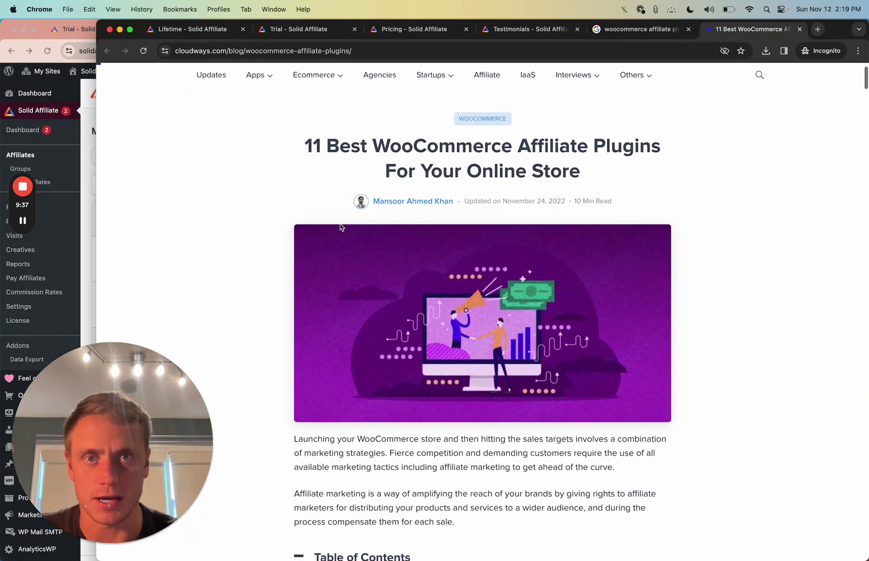
scroll(341, 226, "down", 10)
scroll(340, 227, "down", 20)
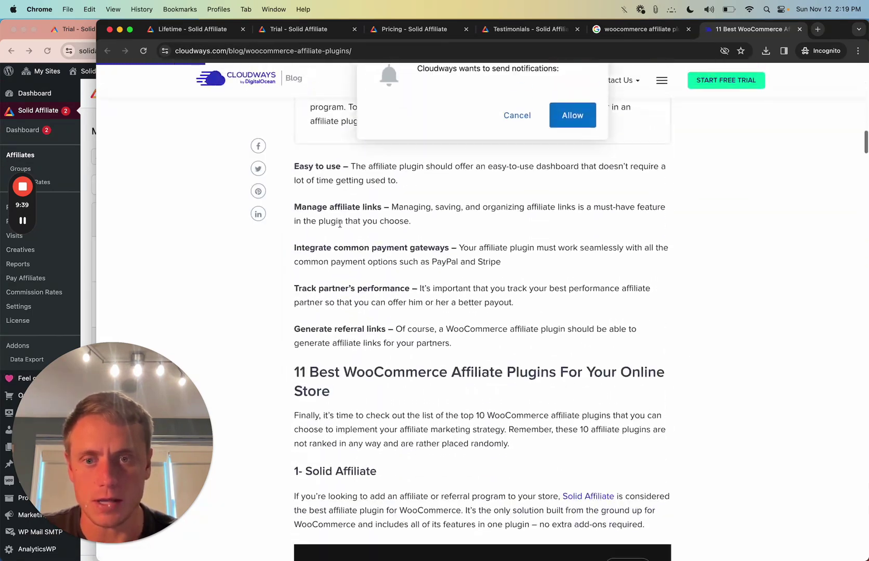
left_click(516, 128)
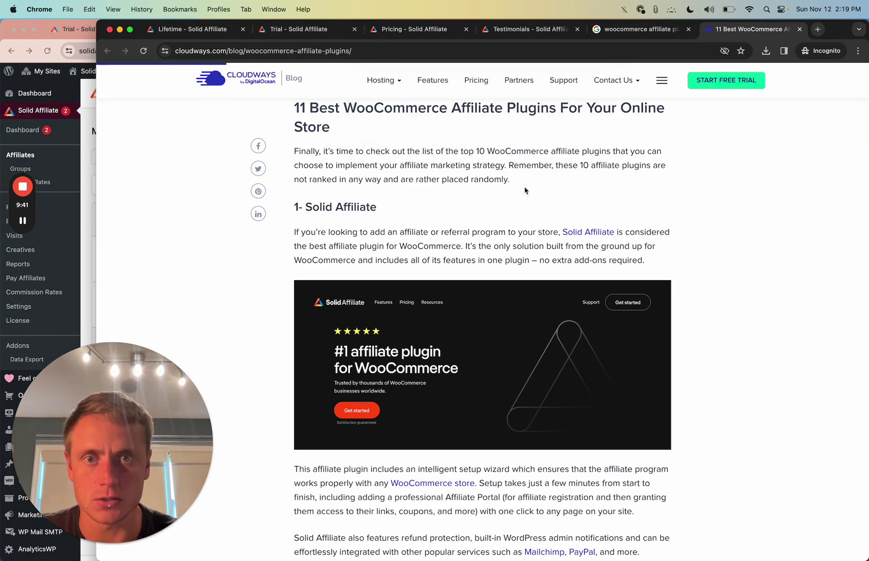
scroll(519, 208, "down", 4)
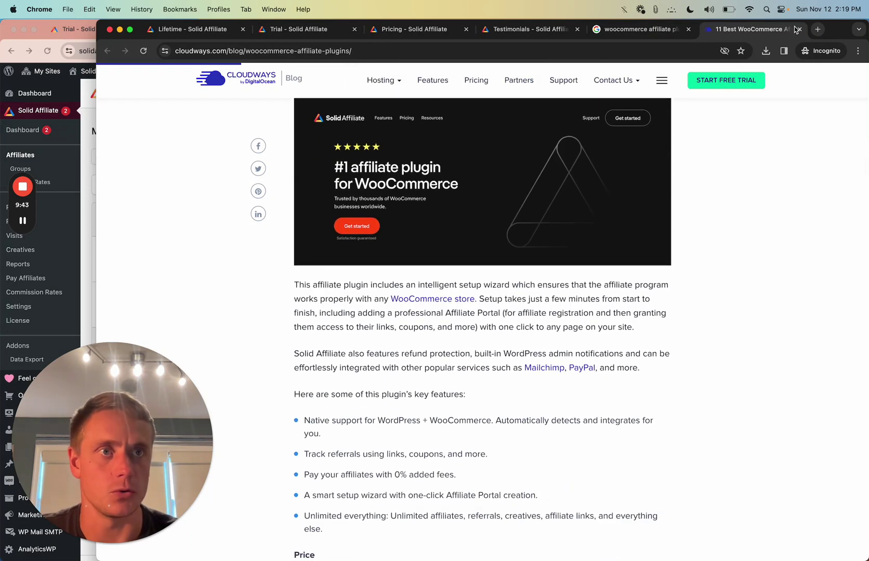
key("super+w")
scroll(522, 213, "down", 3)
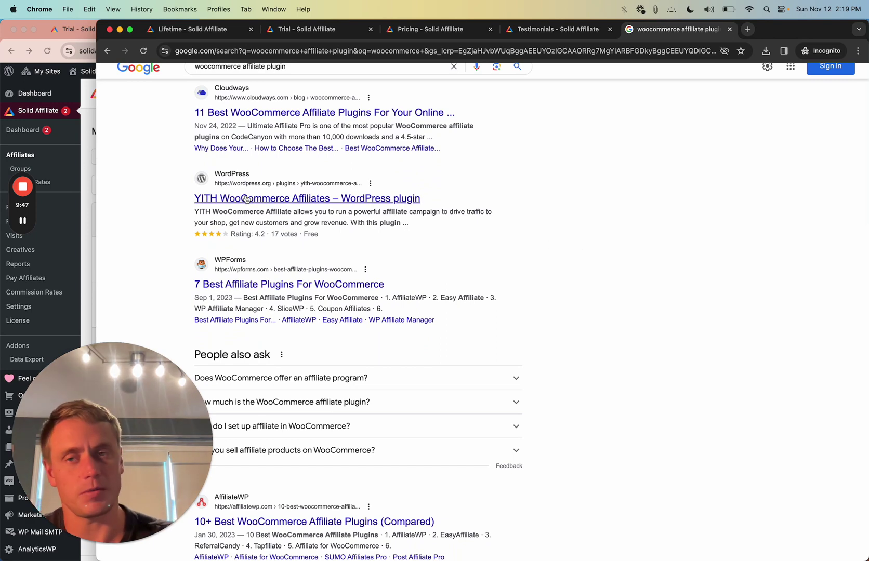
Open the WPForms, AffiliateWP and AIOSEO roundup articles in background tabs
scroll(504, 177, "down", 5)
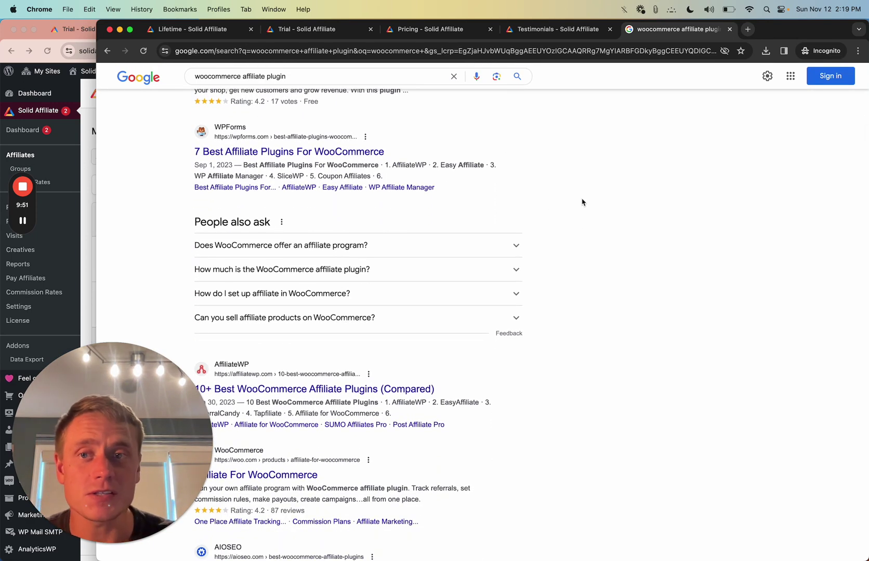
left_click_drag(98, 207, 174, 206)
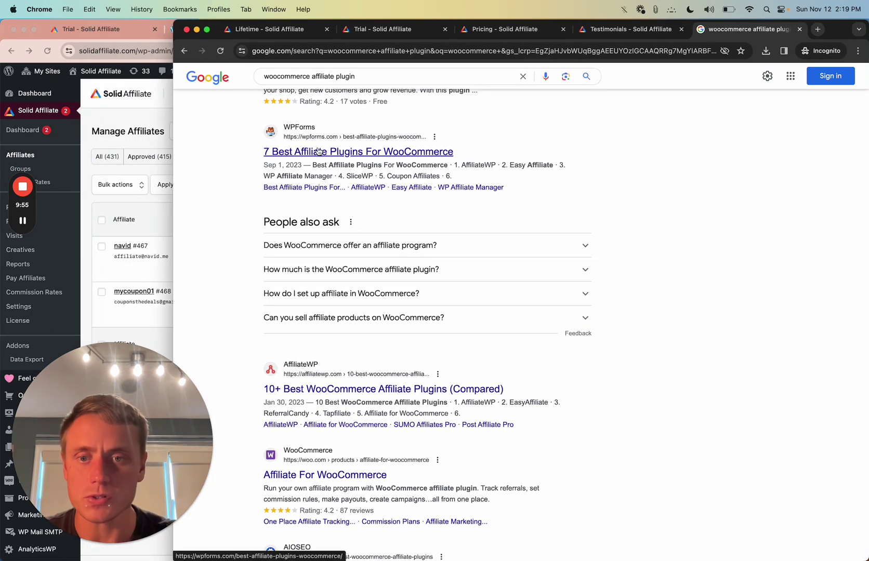
left_click(319, 152, "super")
left_click(337, 390, "super")
scroll(333, 391, "down", 5)
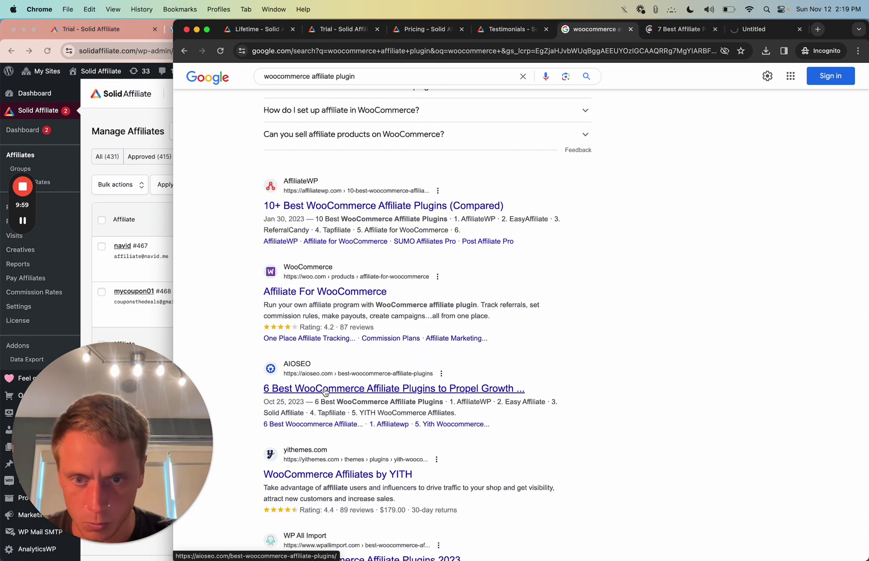
left_click(325, 392, "super")
scroll(364, 364, "down", 5)
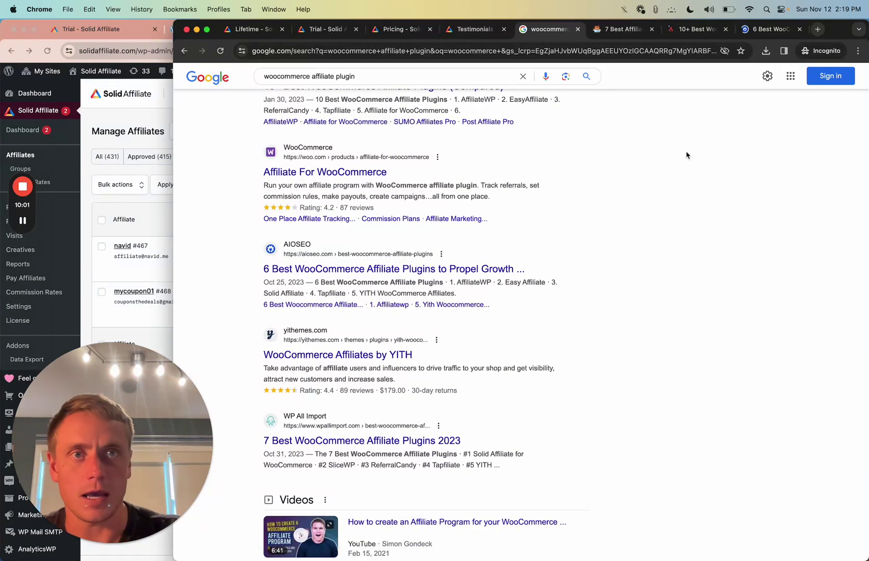
Skim the WPForms, AffiliateWP and AIOSEO articles, dismissing AIOSEO's extension popup
key("ctrl+Tab")
scroll(558, 188, "down", 8)
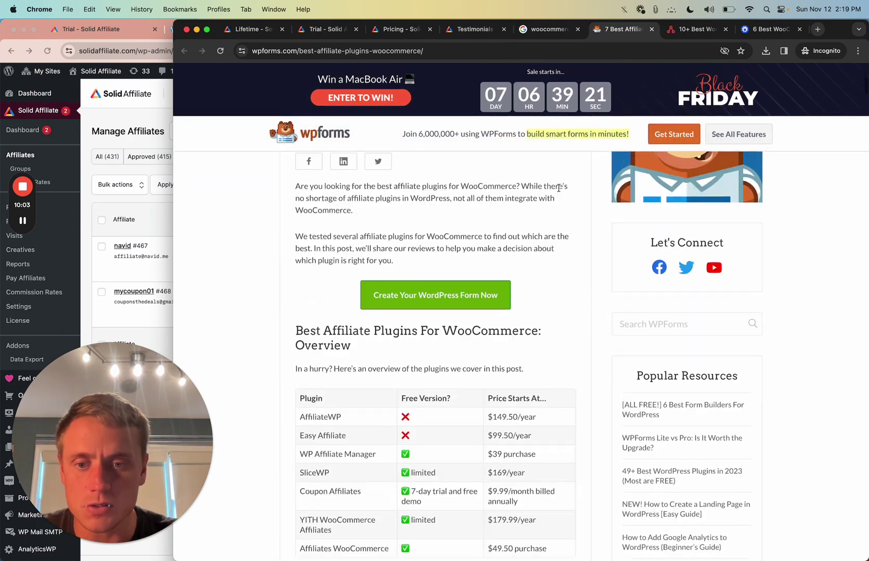
scroll(559, 188, "down", 10)
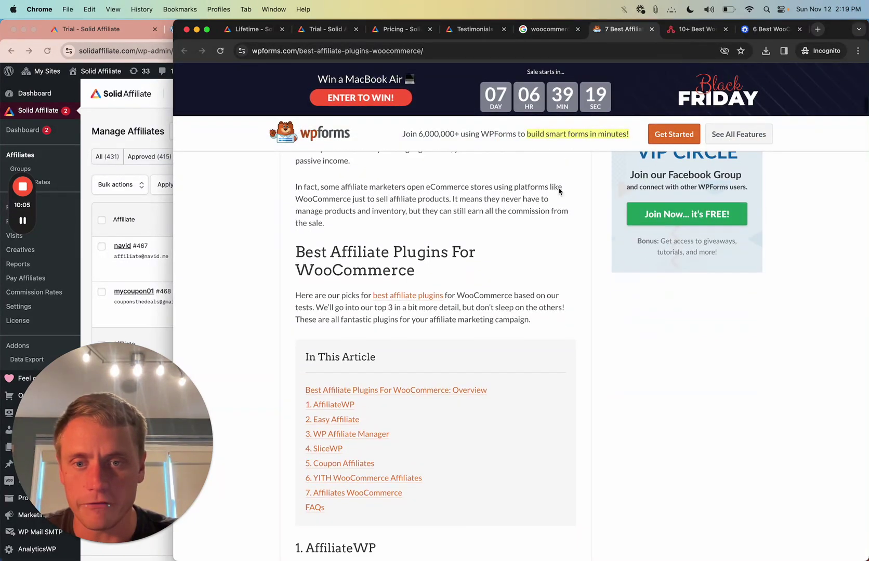
scroll(559, 191, "down", 5)
key("ctrl+Tab")
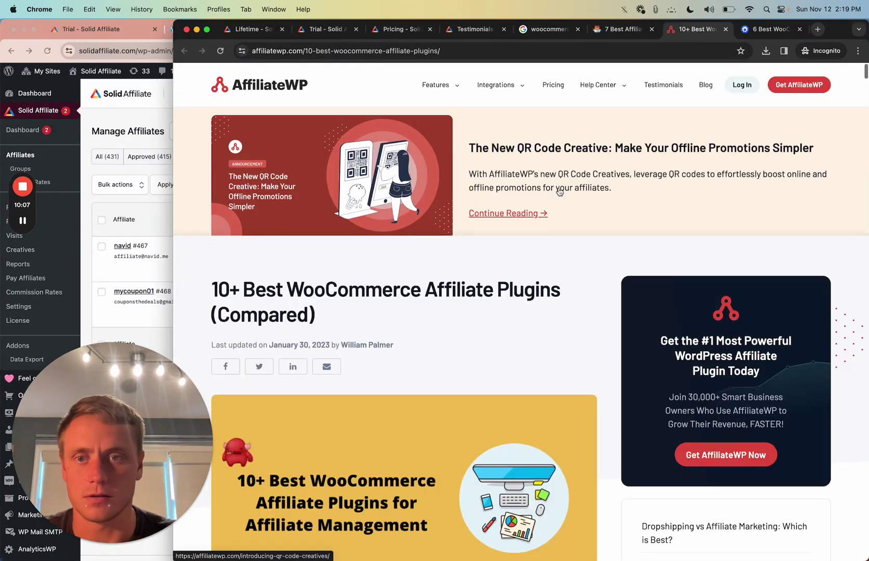
scroll(355, 312, "down", 10)
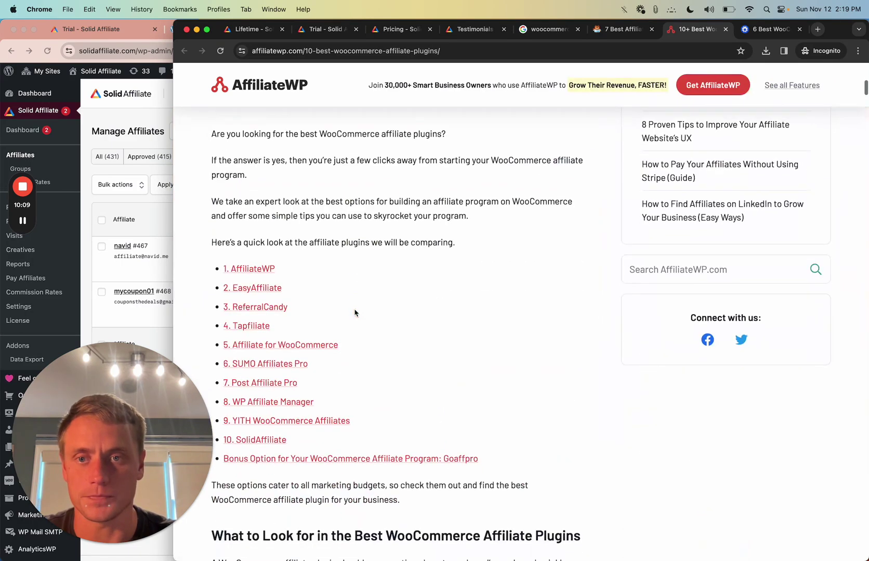
key("ctrl+Tab")
scroll(355, 313, "down", 10)
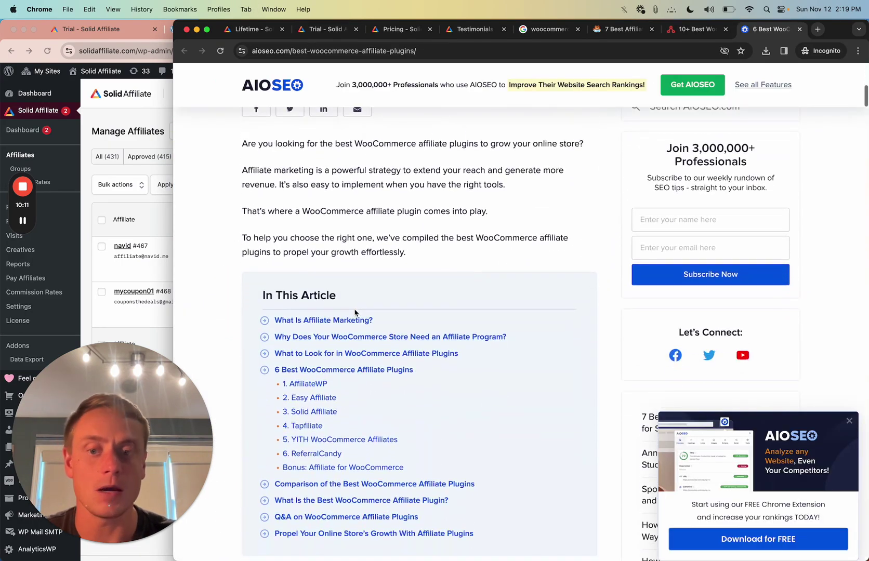
scroll(355, 312, "down", 20)
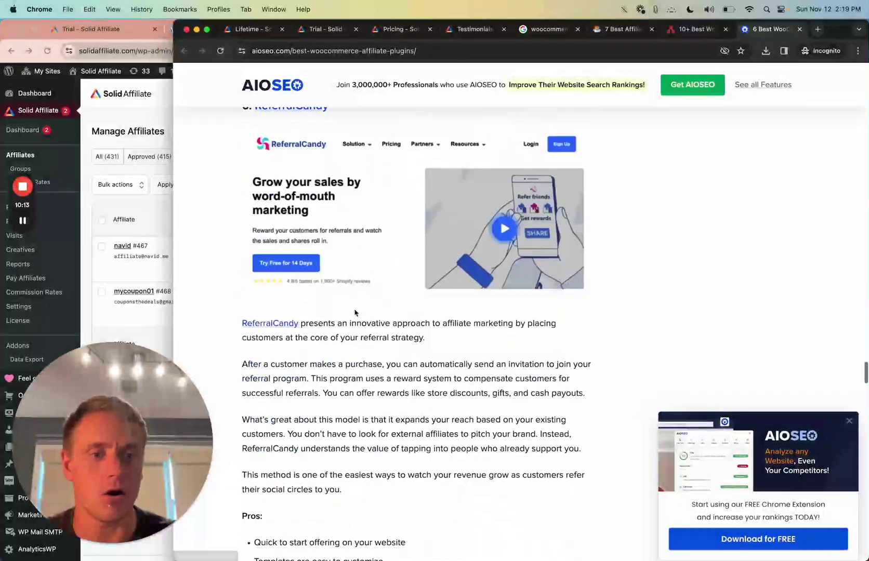
left_click(849, 421)
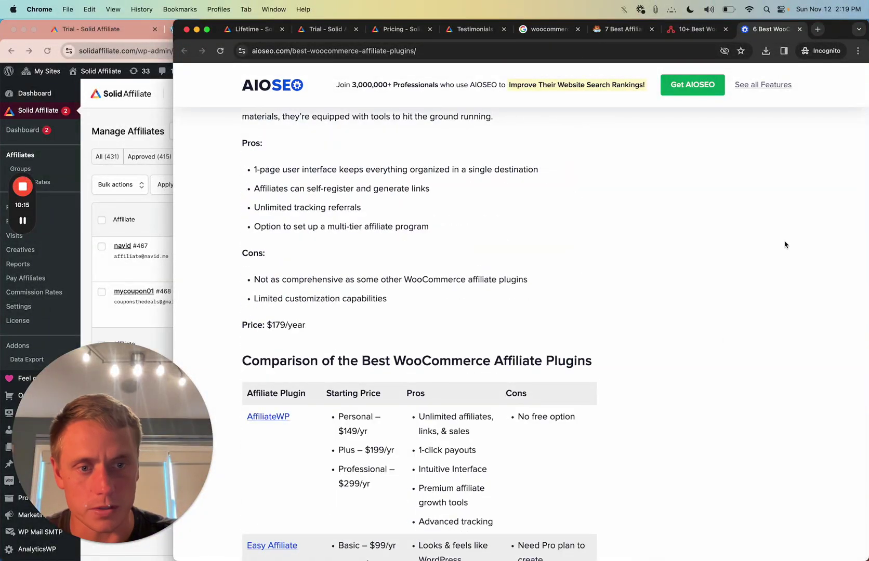
scroll(786, 244, "down", 20)
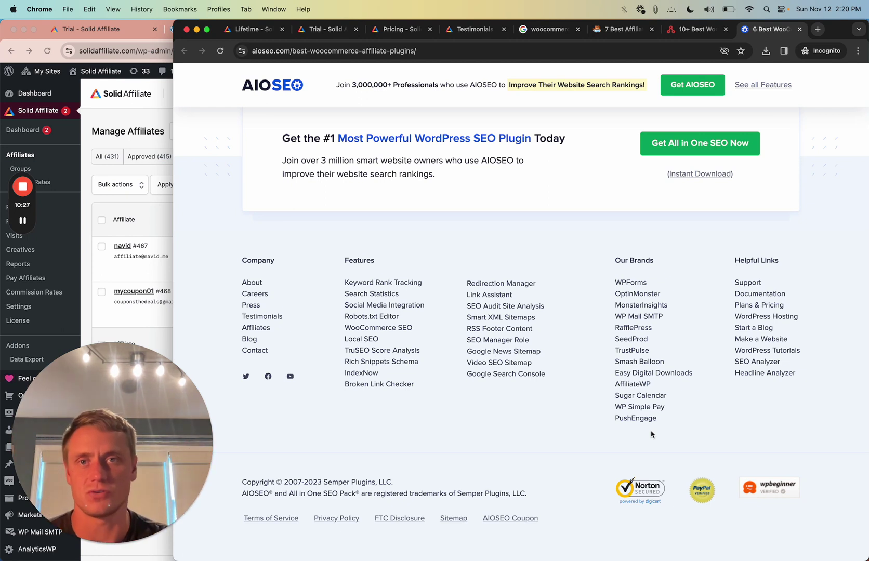
Revisit the AffiliateWP and WPForms articles, then close all three roundup tabs
key("ctrl+shift+Tab")
scroll(640, 318, "down", 10)
scroll(640, 318, "down", 15)
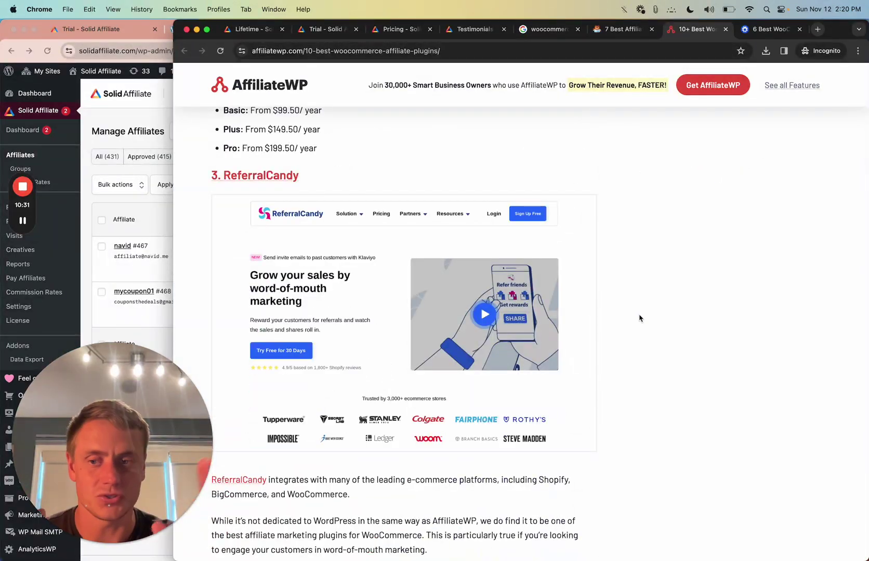
scroll(640, 319, "up", 10)
key("ctrl+shift+Tab")
scroll(291, 297, "down", 15)
scroll(311, 283, "up", 8)
scroll(319, 279, "up", 5)
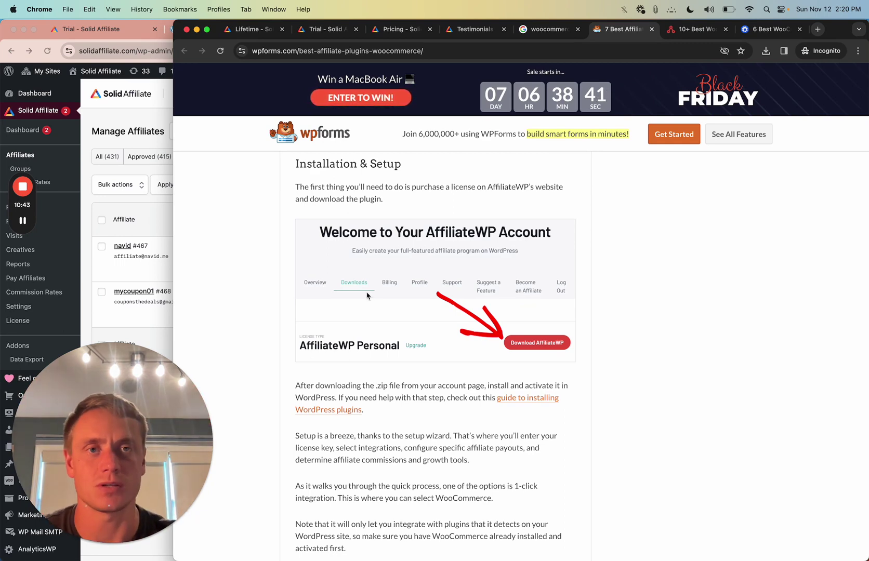
key("super+w")
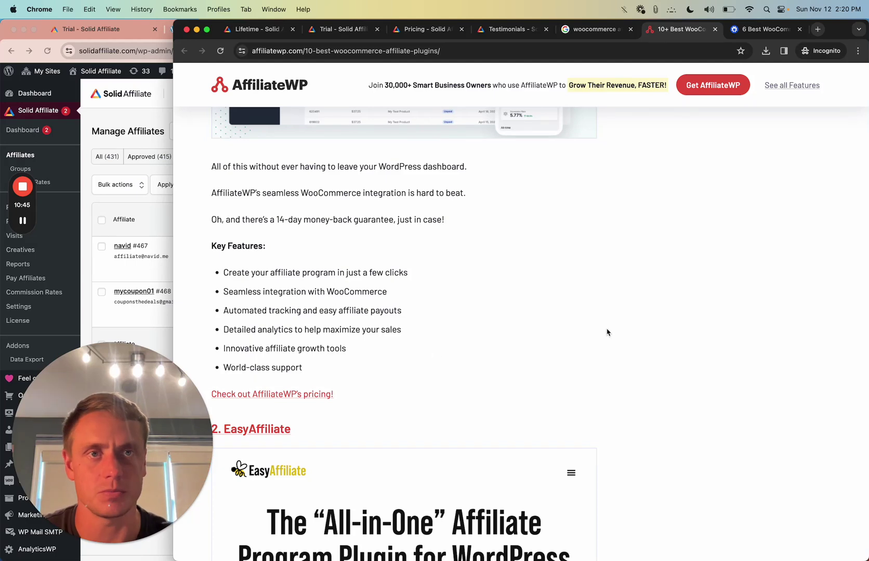
scroll(607, 331, "up", 3)
key("super+w")
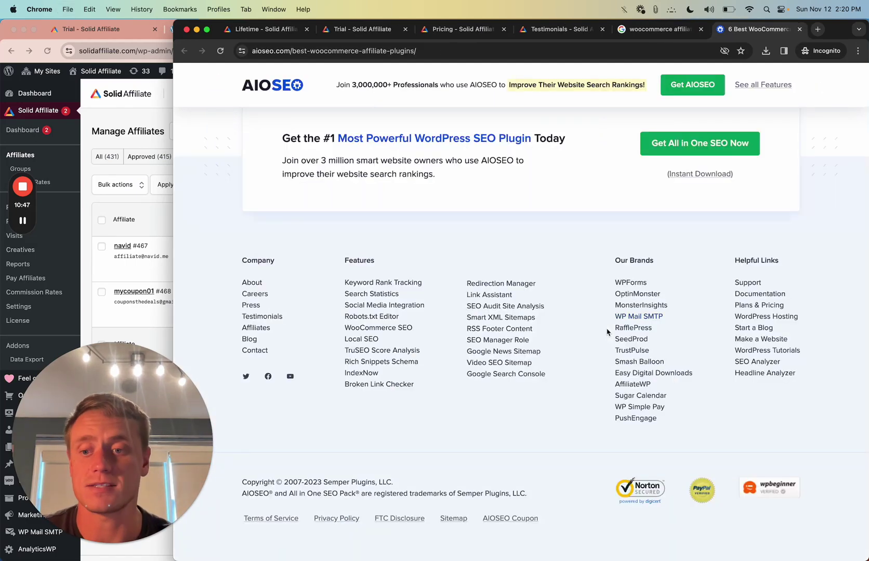
key("super+w")
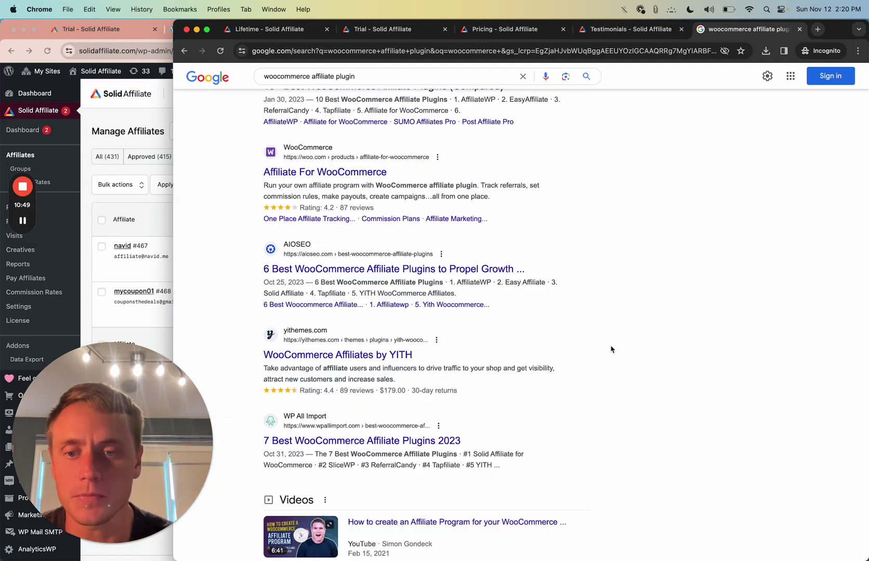
Open, skim and close the WP All Import plugin roundup article
scroll(611, 349, "down", 2)
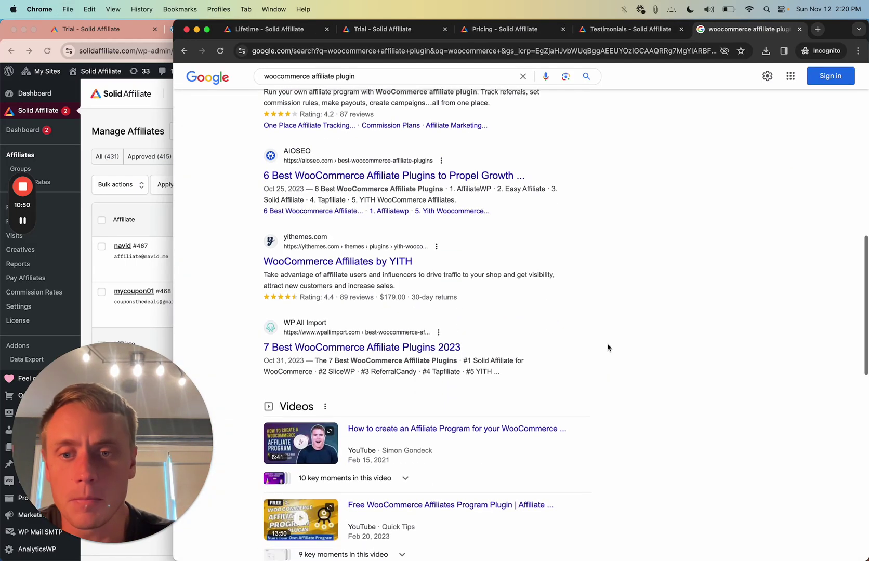
left_click(405, 351, "super")
key("super+shift+bracketright")
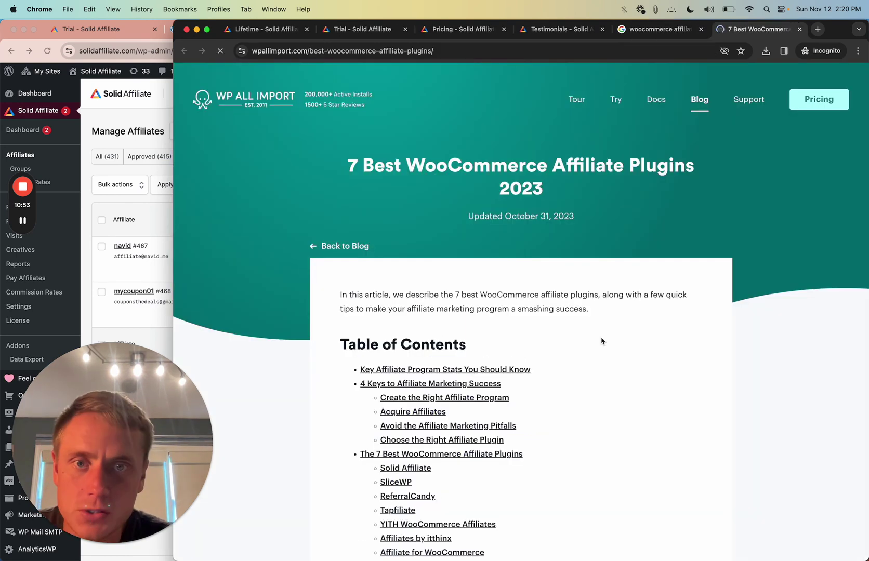
scroll(782, 312, "down", 15)
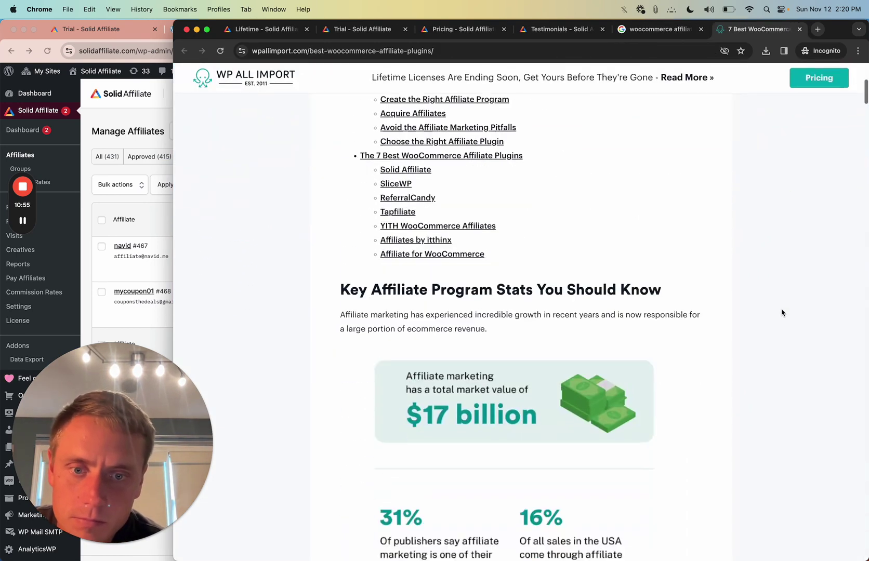
scroll(783, 312, "down", 10)
scroll(783, 312, "up", 2)
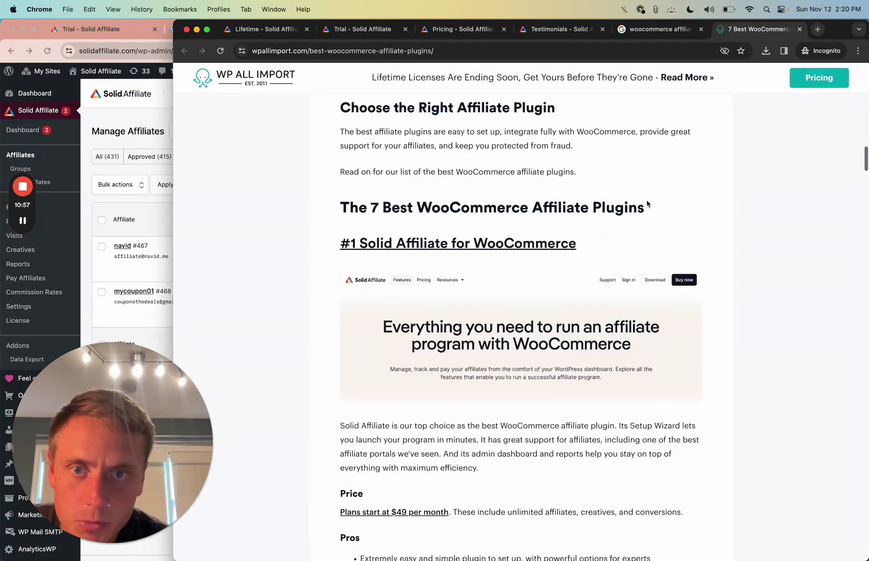
key("super+w")
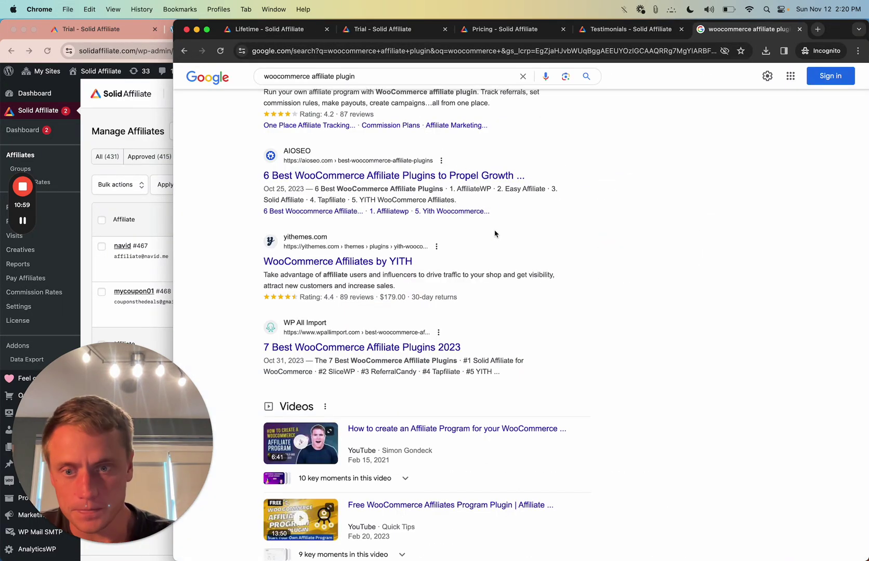
Open, skim and close the WPLift '14 best plugins' article
scroll(495, 233, "down", 5)
scroll(495, 234, "down", 2)
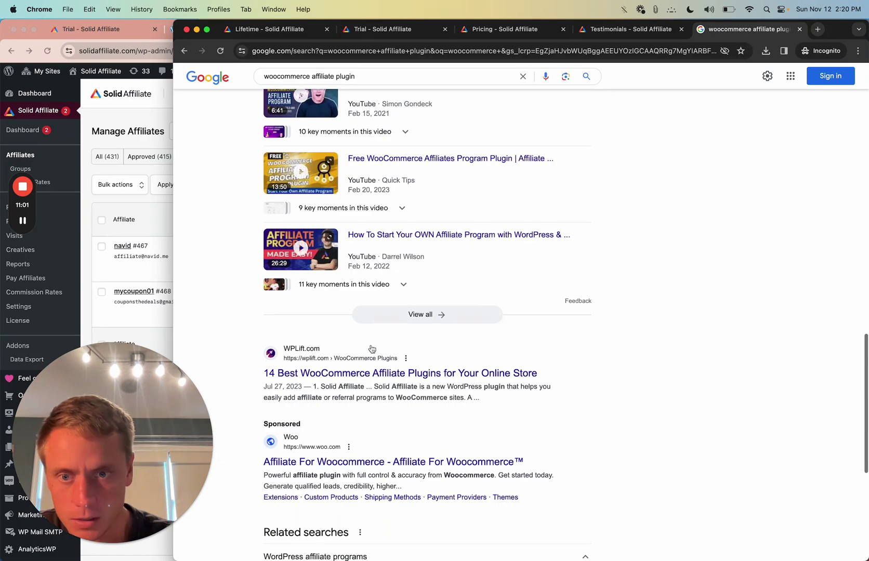
left_click(356, 369, "super")
key("super+alt+Right")
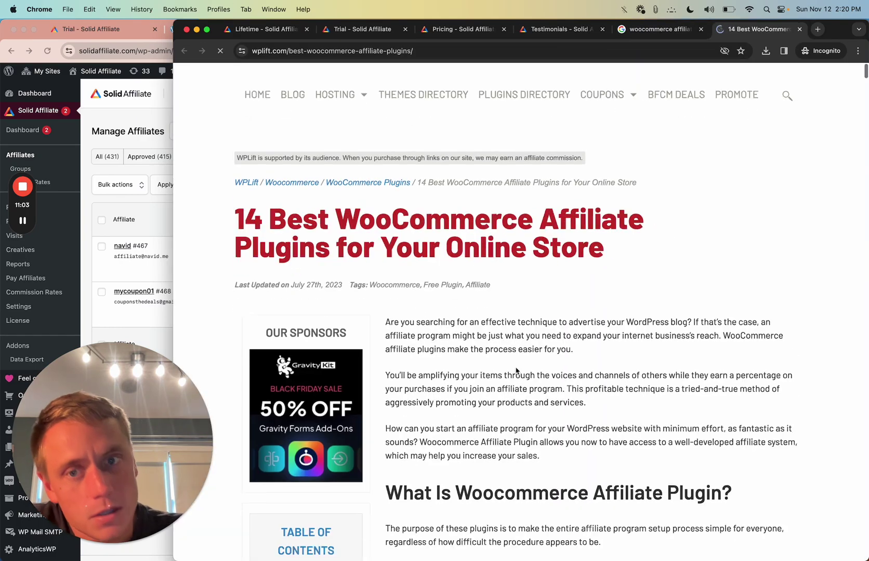
scroll(516, 369, "down", 4)
scroll(516, 371, "down", 10)
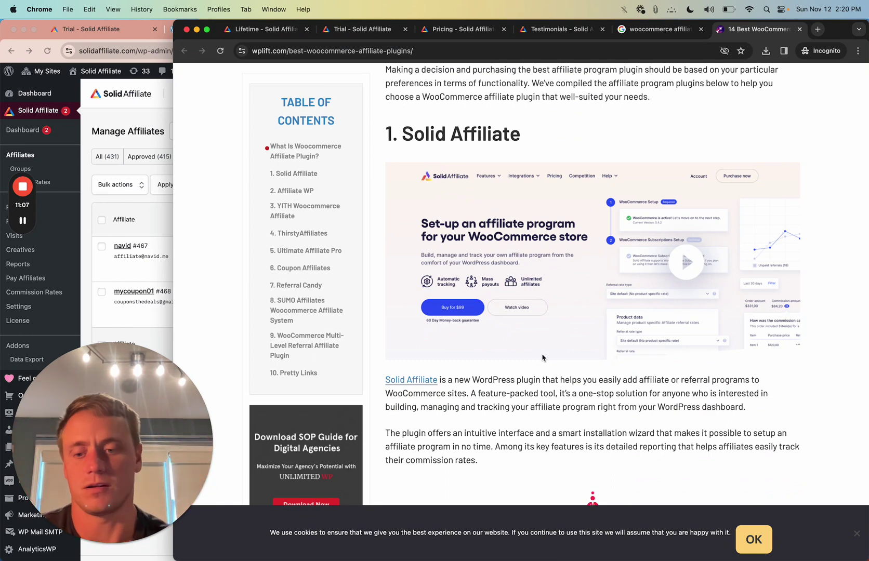
key("super+w")
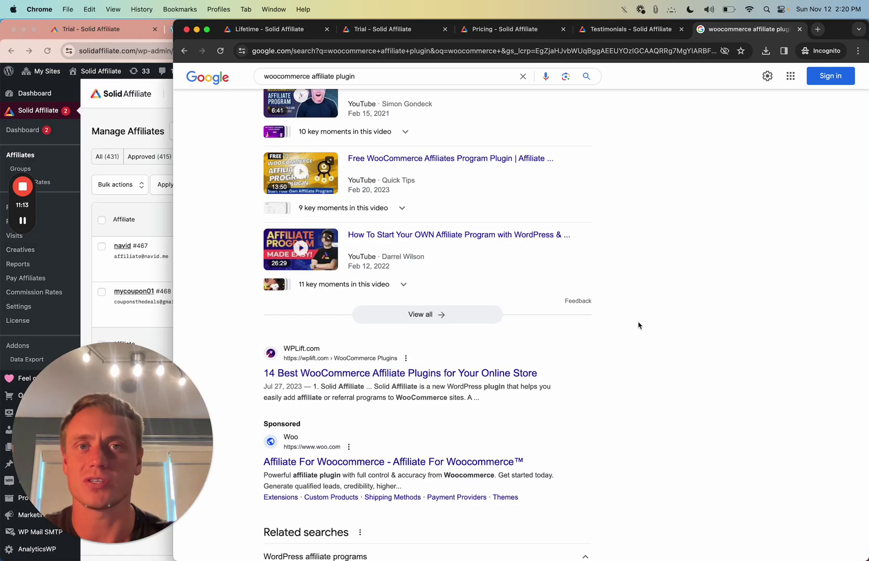
Close the Google Search, Testimonials and Pricing tabs
key("super+w")
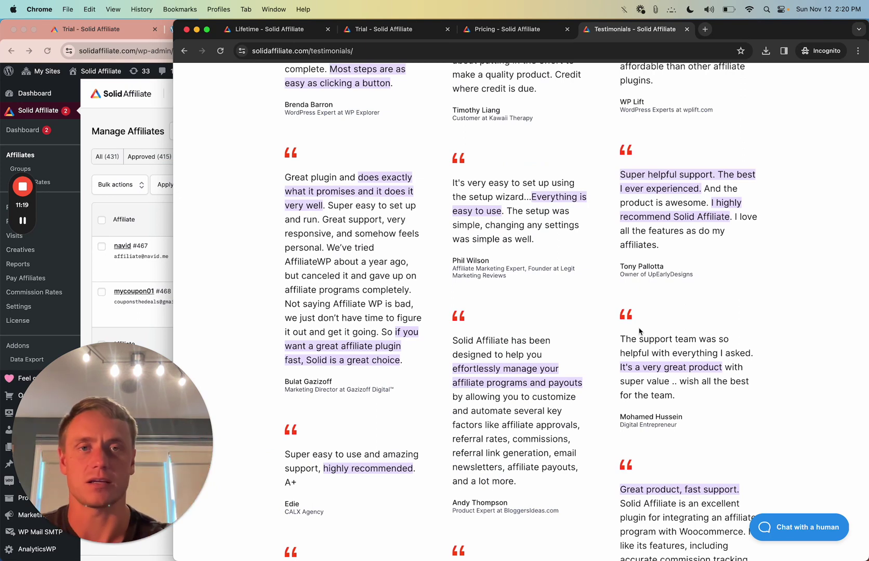
key("super+w")
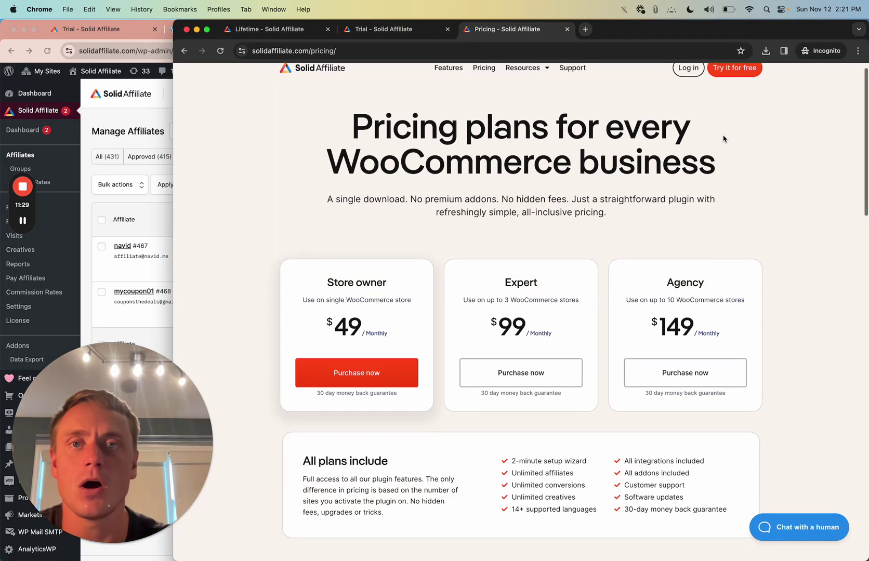
key("super+w")
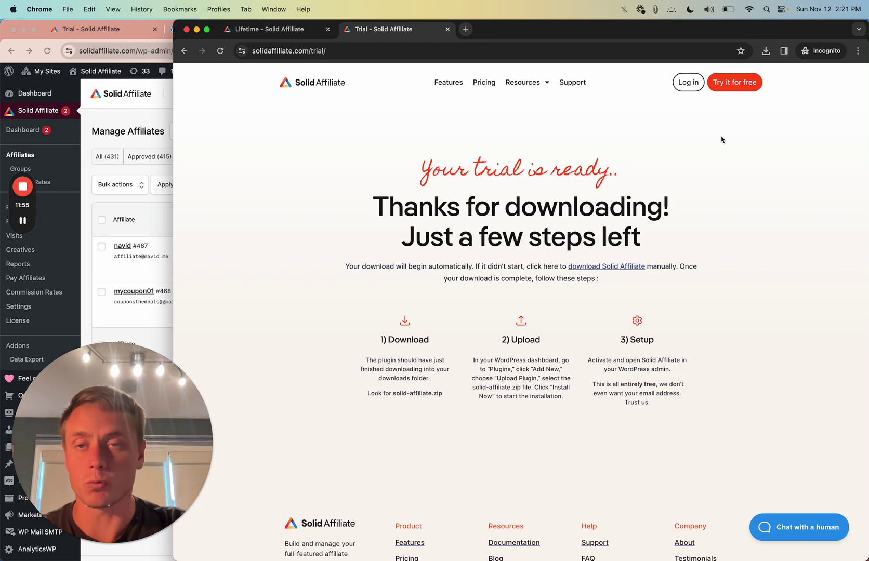
From the Solid Affiliate homepage, search 'slicewp', visit SliceWP, then return via the address bar
left_click(329, 84)
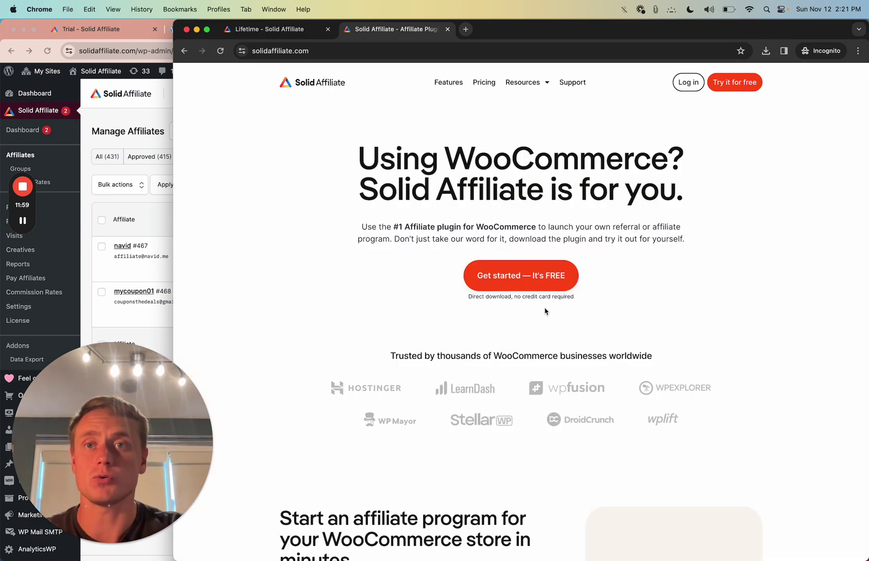
key("cmd+t")
type("slicewp")
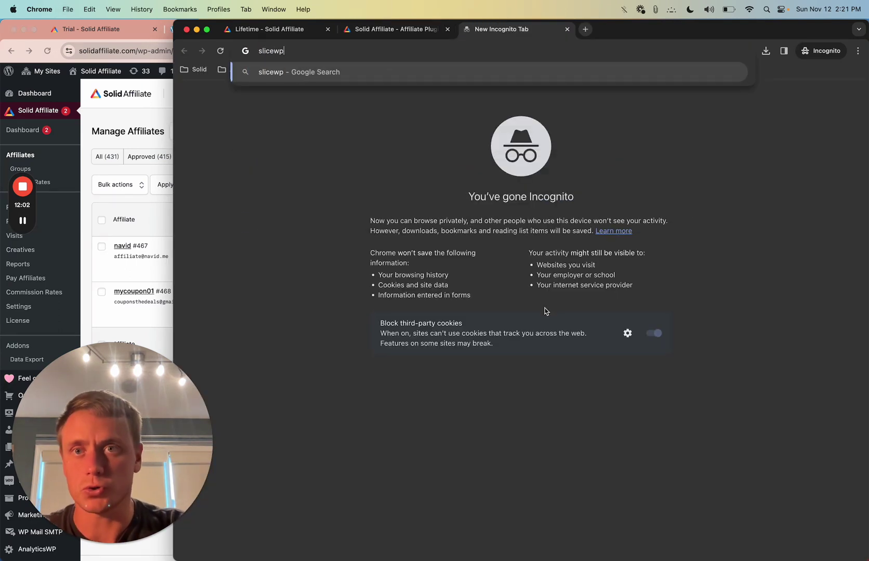
key("Return")
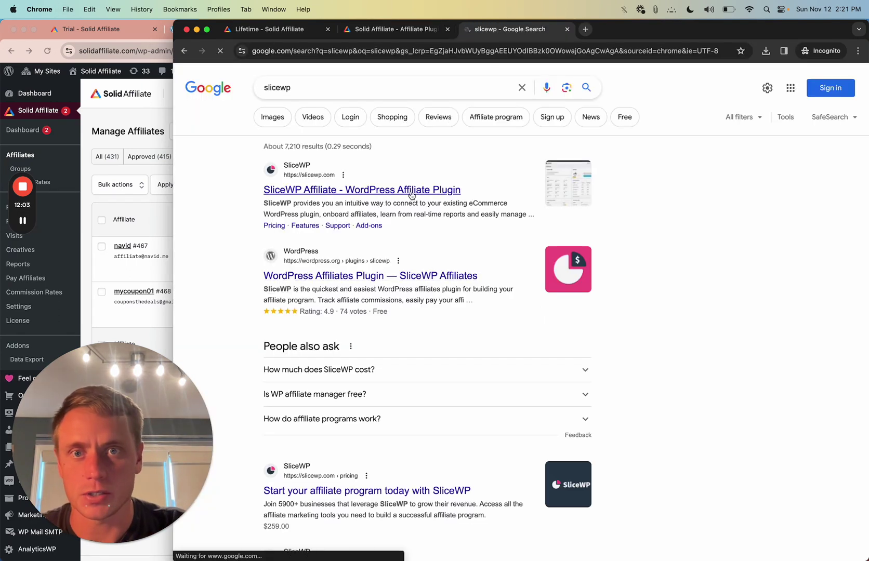
left_click(413, 197)
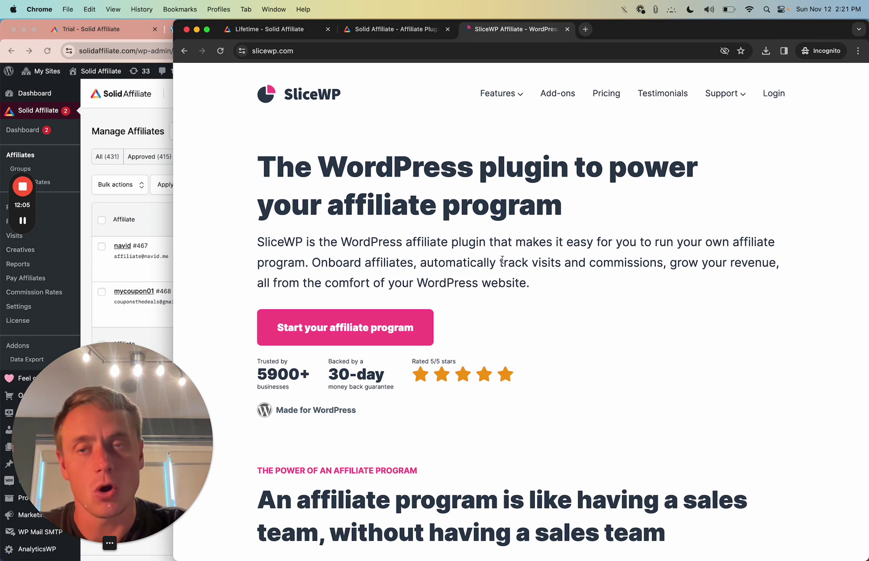
key("cmd+l")
type("affiliaite")
key("Down")
key("Return")
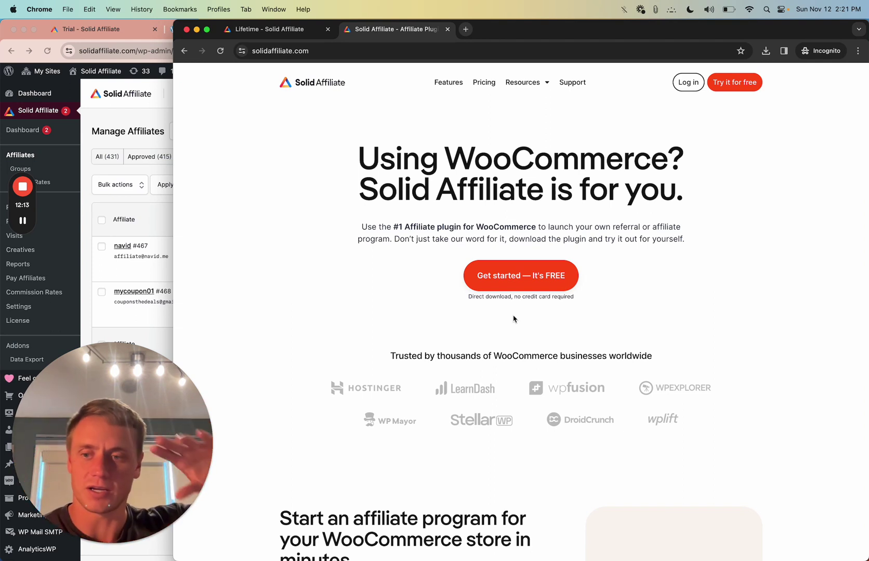
Scroll the Solid Affiliate homepage, then close its tab
scroll(651, 405, "down", 1)
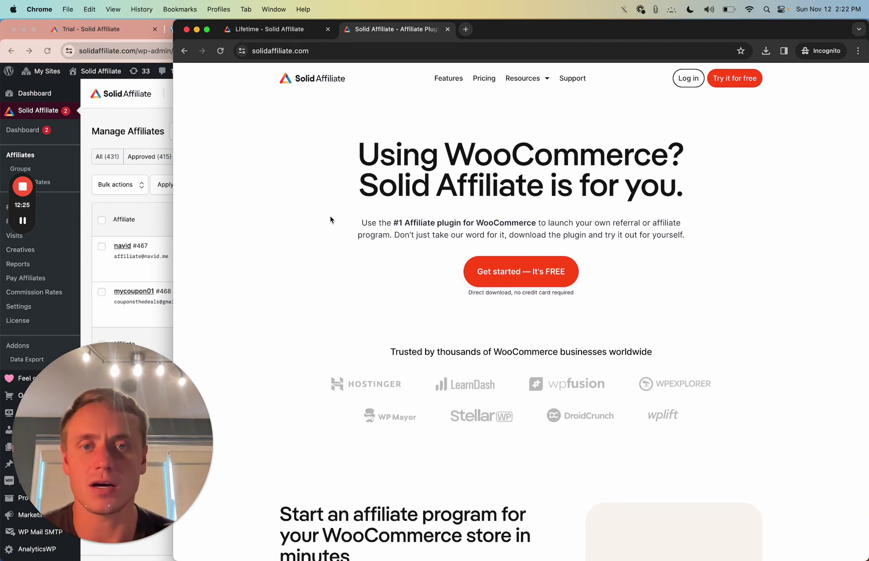
key("super+w")
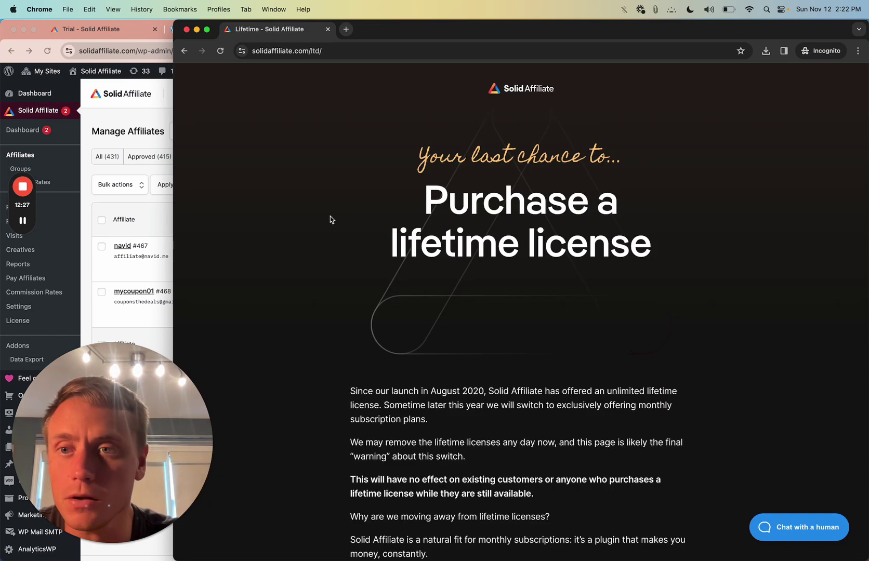
Close the private browsing window and return to the Solid Affiliate admin dashboard
key("super+w")
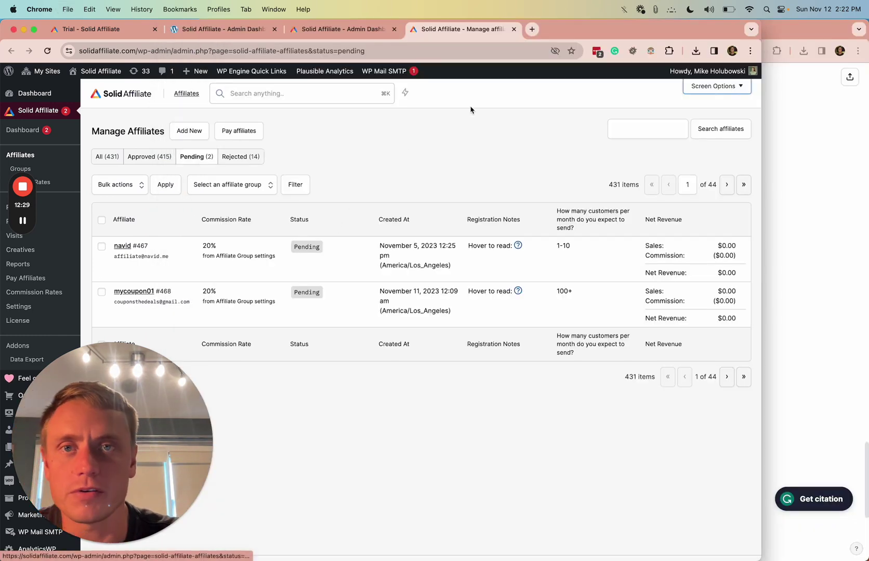
key("ctrl+shift+Tab")
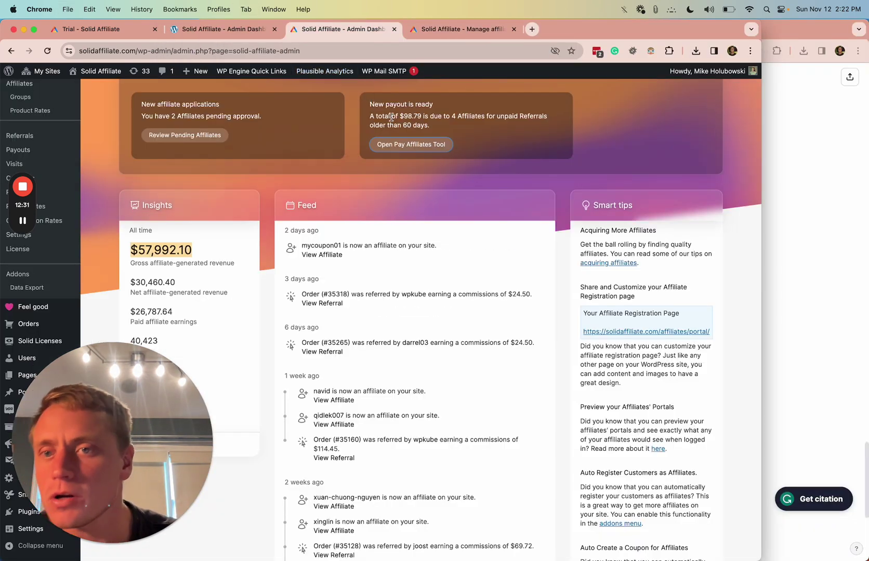
scroll(266, 290, "up", 3)
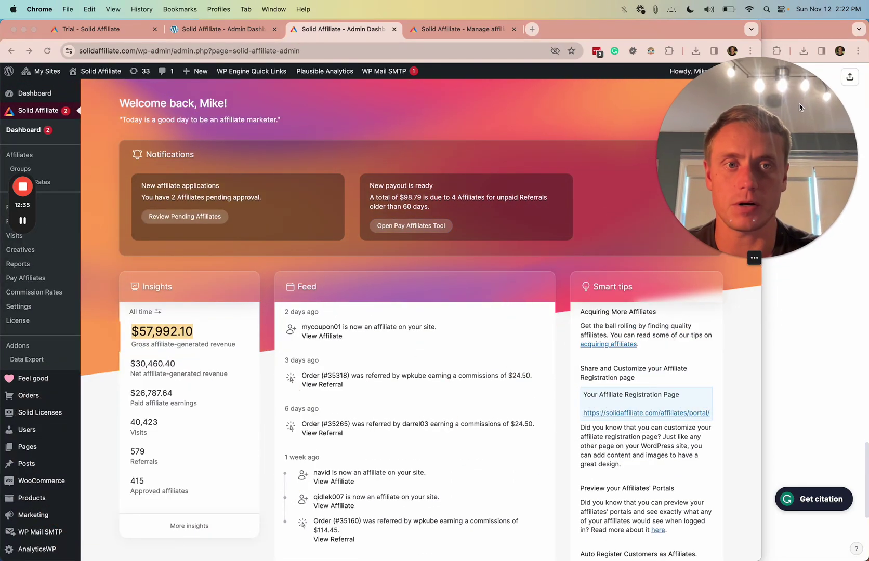
scroll(193, 385, "down", 1)
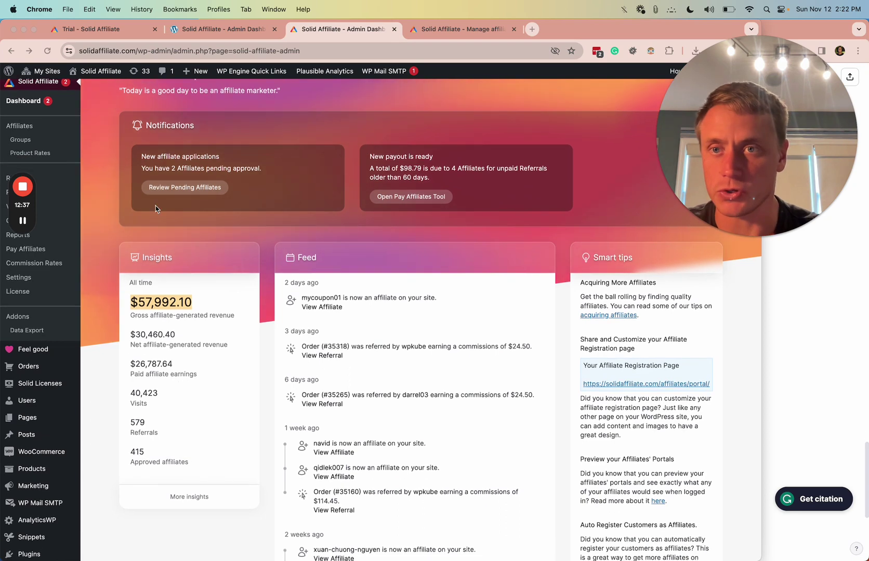
Open Review Pending Affiliates from the dashboard's Notifications panel
scroll(155, 209, "up", 3)
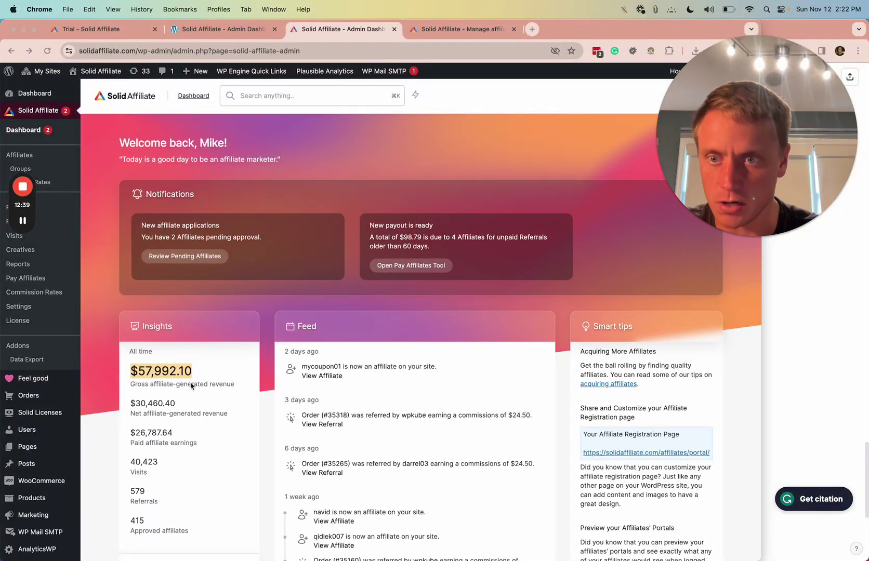
scroll(190, 392, "down", 2)
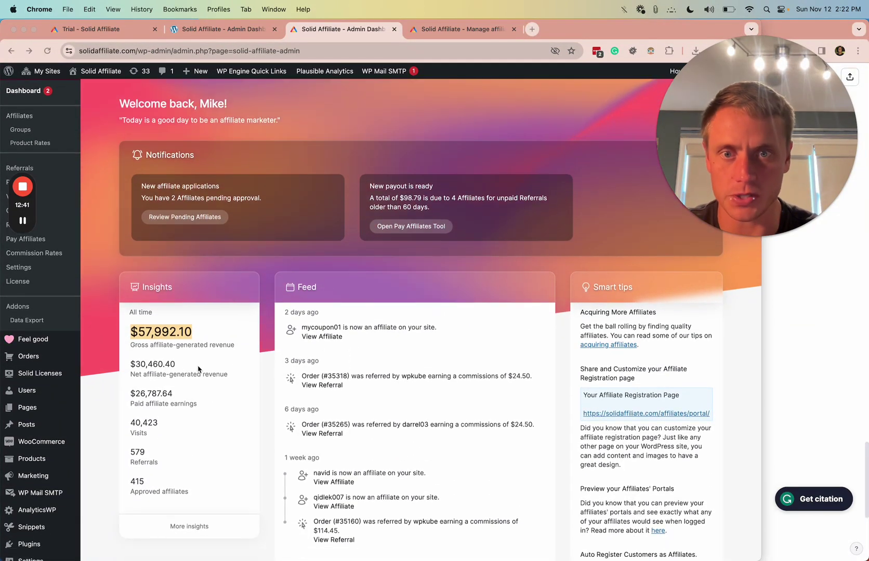
scroll(261, 277, "down", 1)
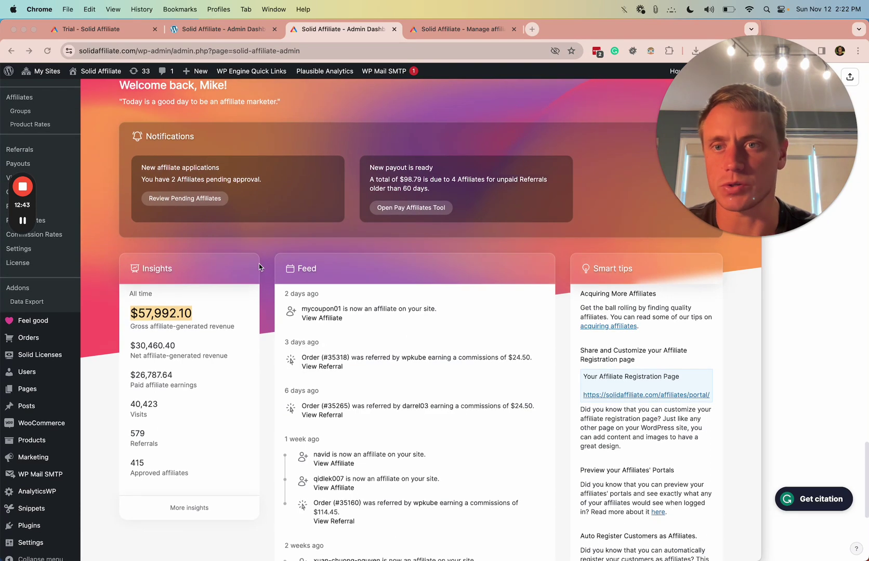
left_click(185, 199)
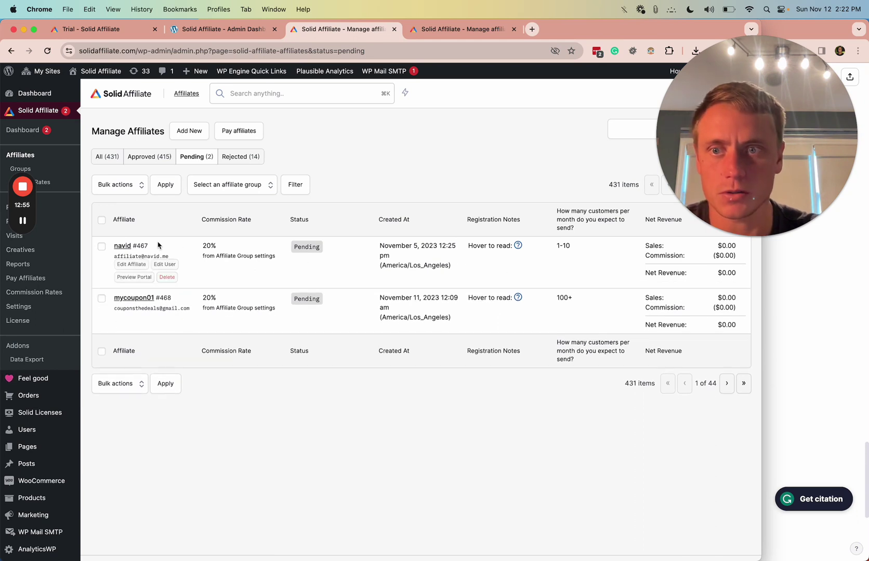
Approve both pending affiliates with the Approve bulk action, then close the duplicate affiliates tab
mouse_move(518, 247)
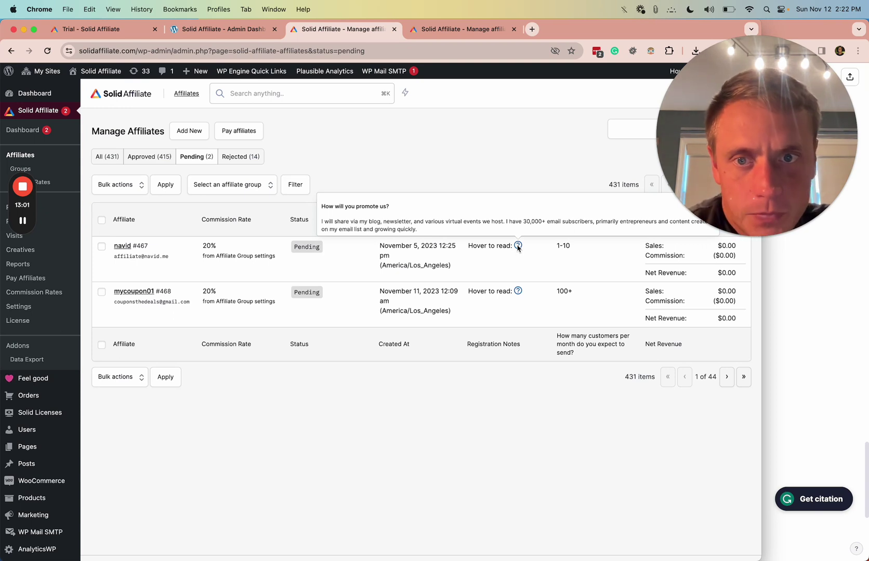
mouse_move(519, 292)
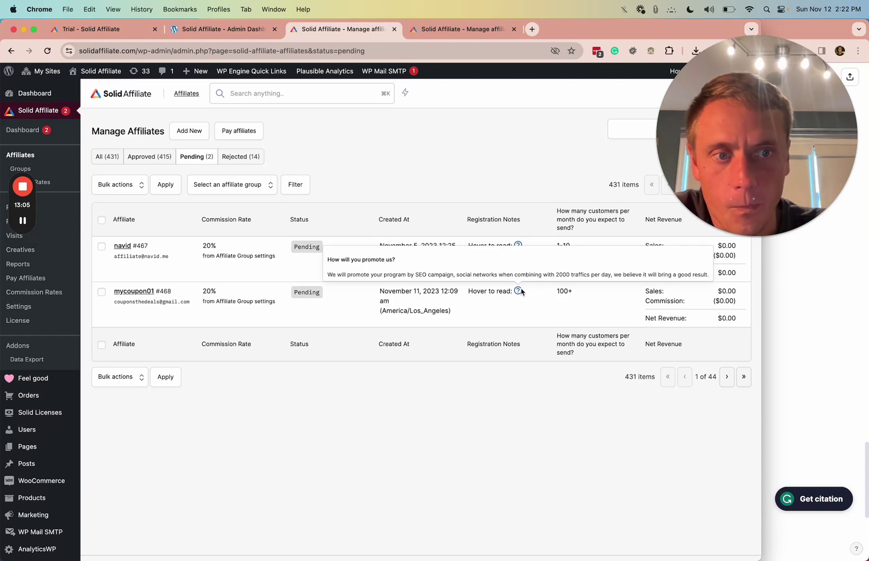
left_click(101, 248)
left_click(119, 190)
left_click(118, 194)
left_click(166, 185)
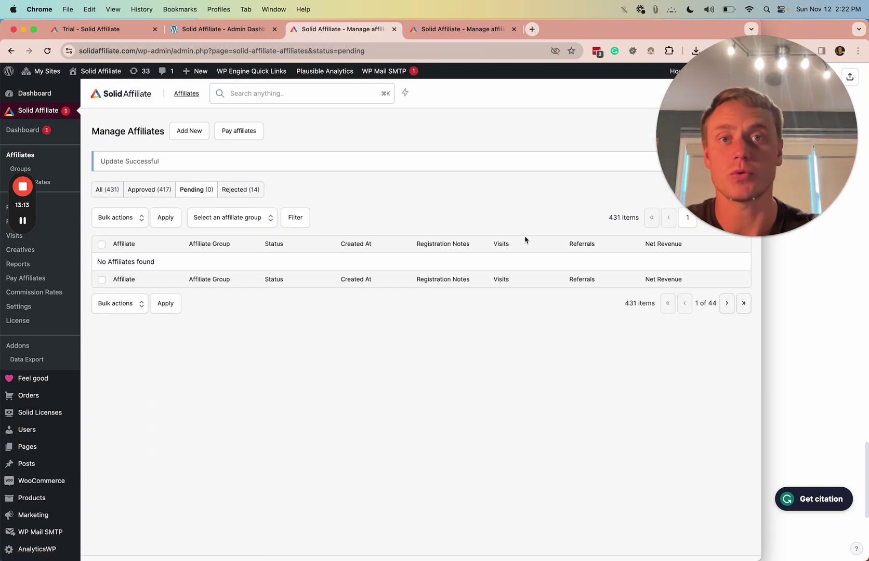
key("super+w")
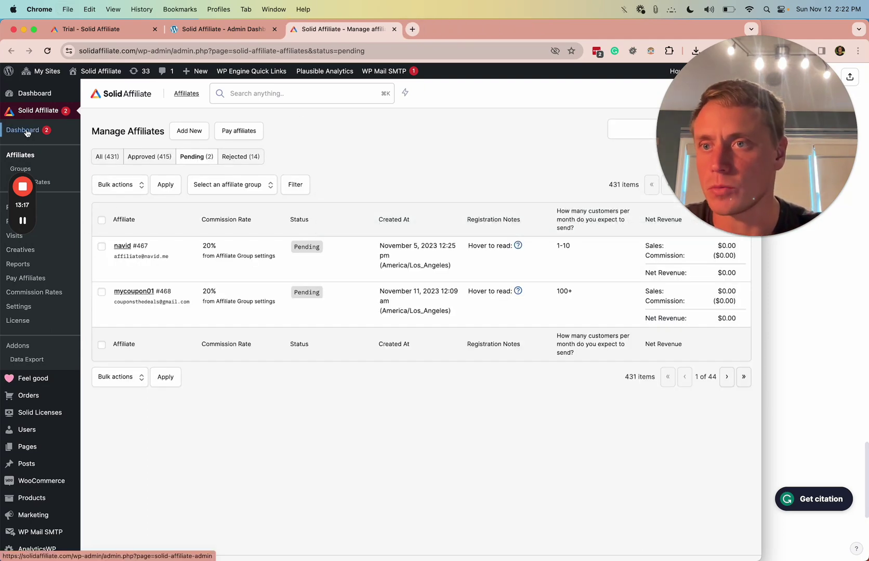
Open the Pay Affiliates tool from the dashboard and select referrals older than 60 days
left_click(26, 131)
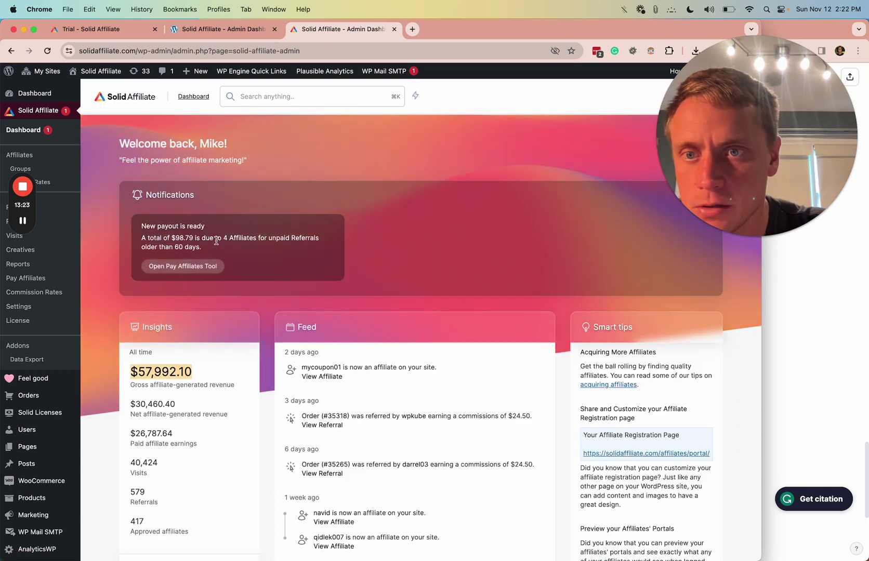
left_click(211, 268)
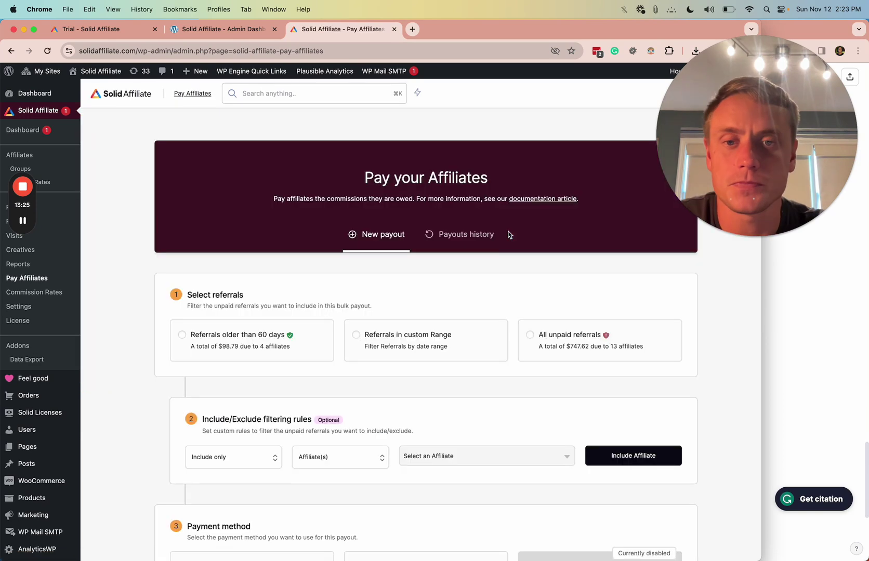
scroll(313, 222, "down", 3)
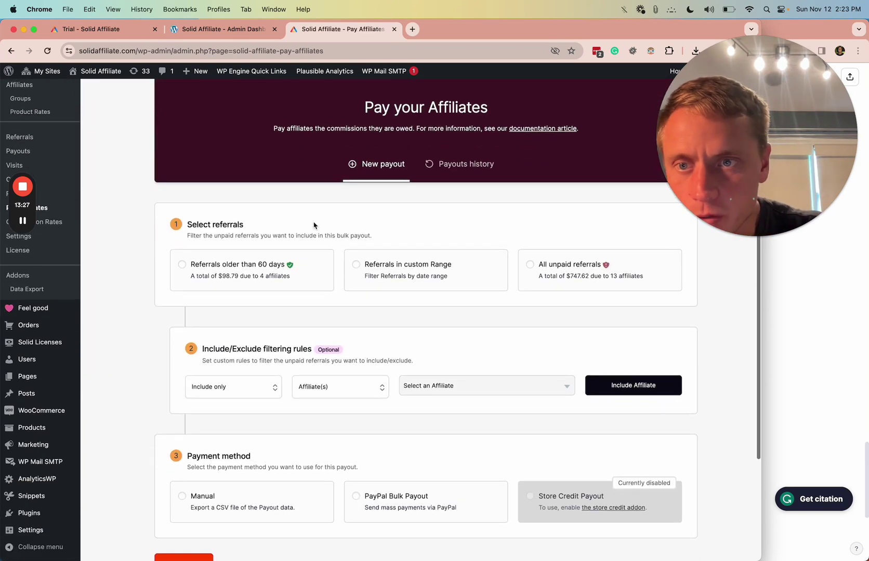
left_click(260, 276)
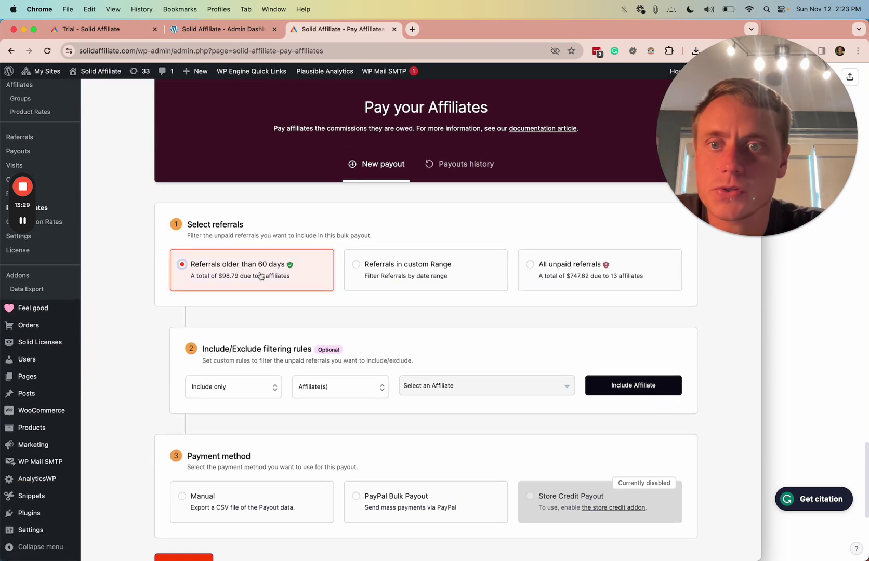
Choose PayPal Bulk Payout as the payment method and preview the payout
scroll(261, 276, "down", 1)
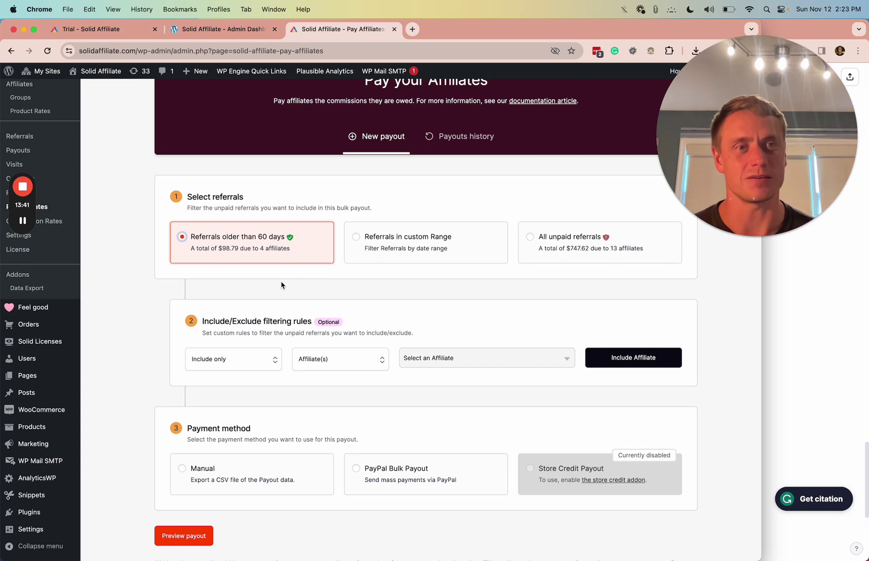
scroll(281, 285, "down", 1)
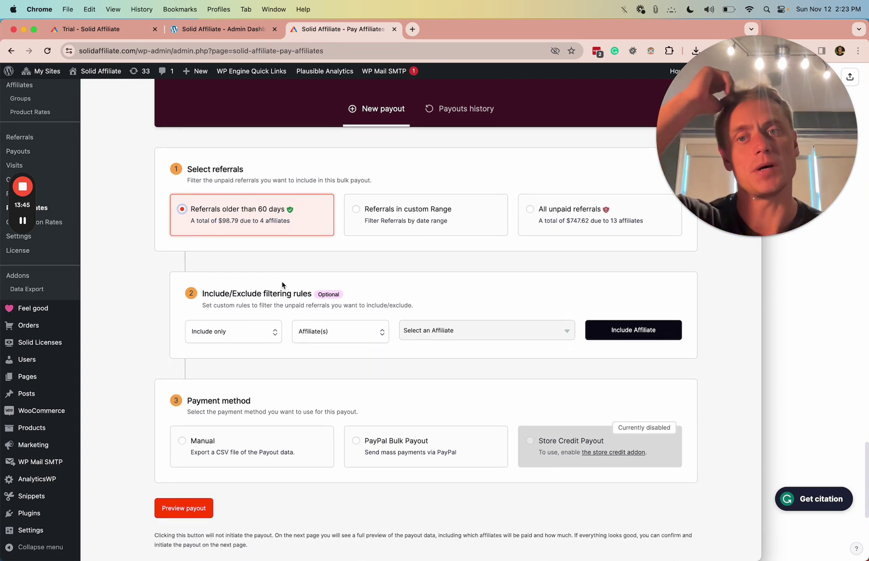
mouse_move(290, 210)
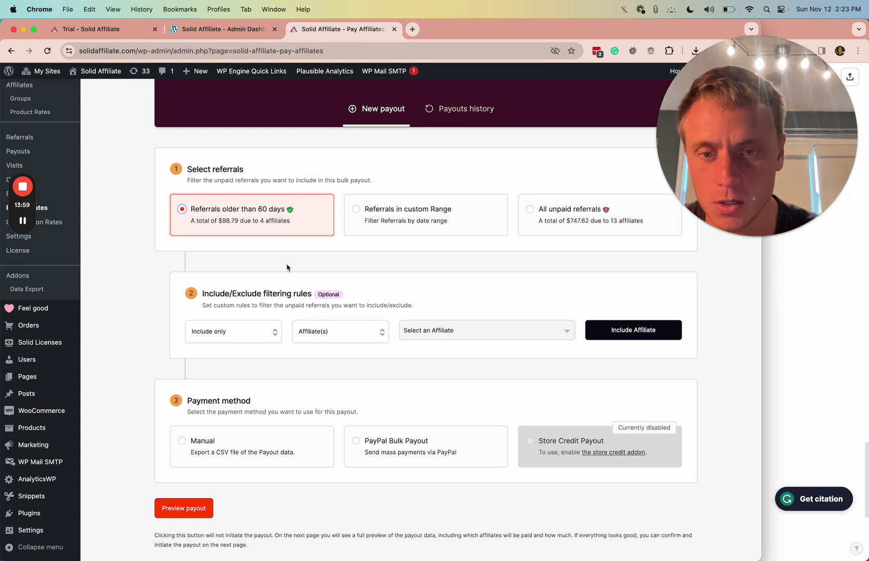
left_click(421, 446)
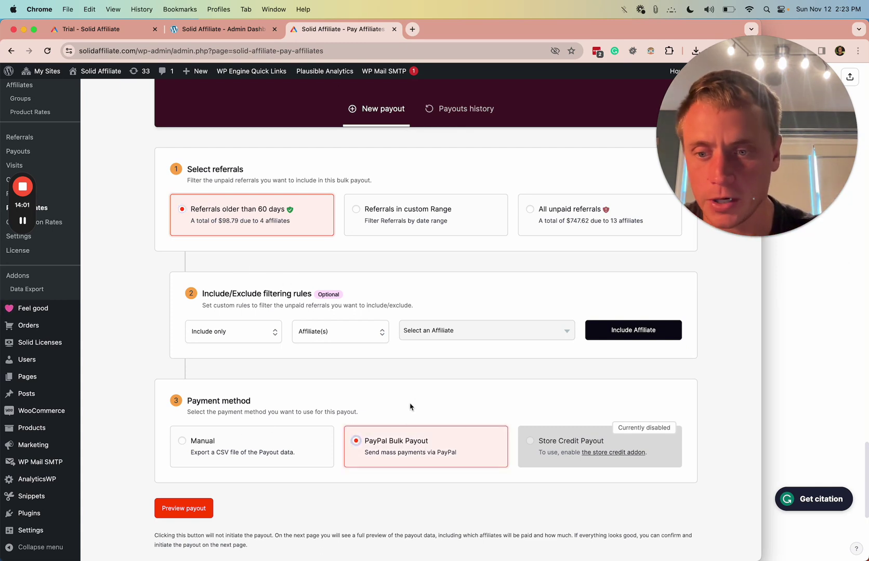
left_click(207, 513)
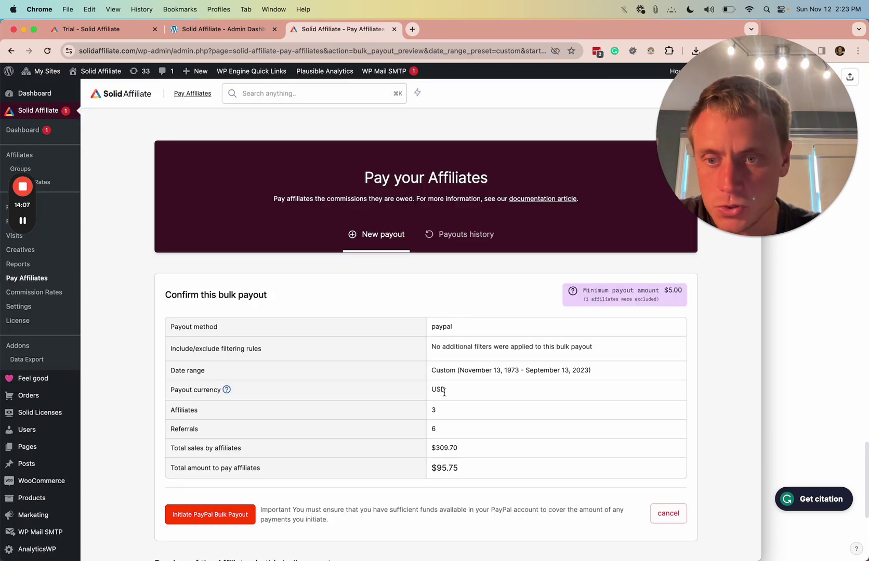
Check the $95.75 total and initiate the PayPal bulk payout
left_click_drag(460, 468, 434, 467)
left_click(415, 475)
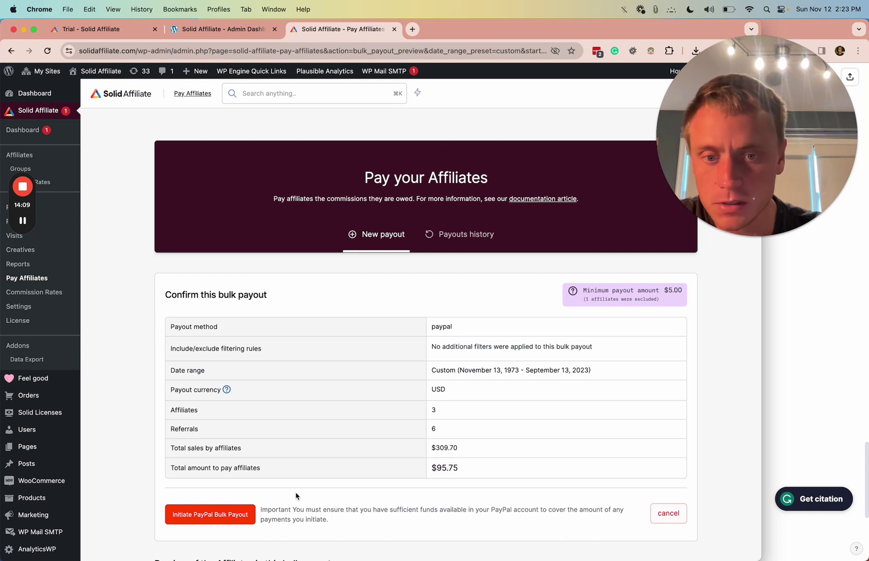
left_click(229, 512)
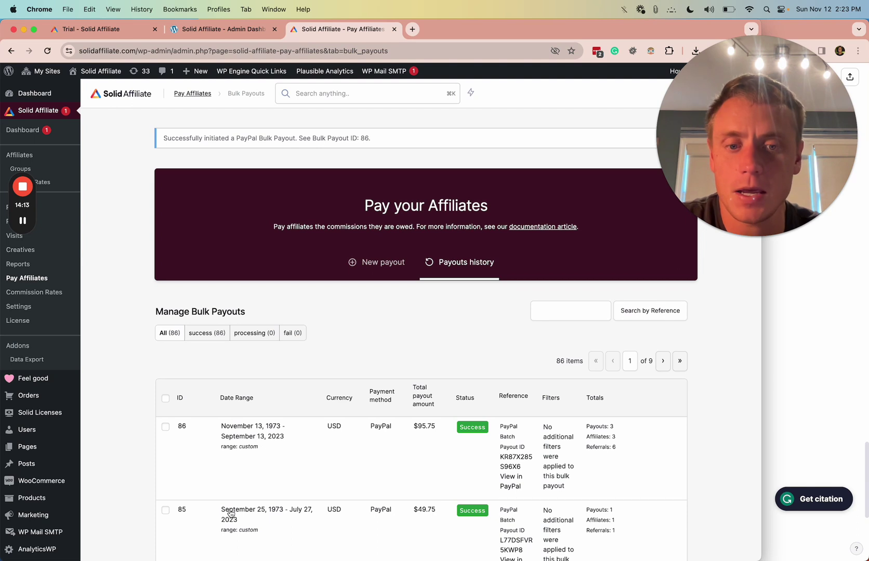
Close the Pay Affiliates and local dashboard tabs, then remove 'trial/' from the URL to load the homepage
left_click(395, 32)
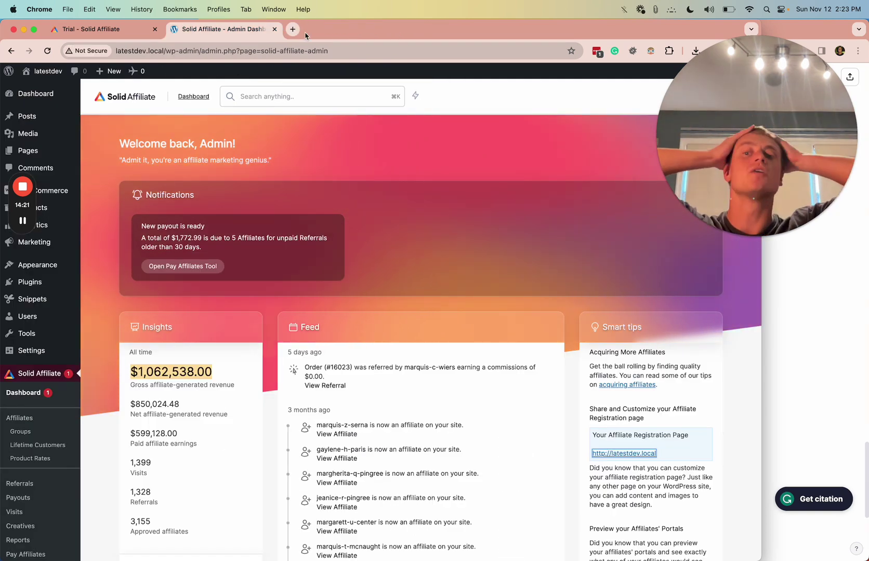
key("super+w")
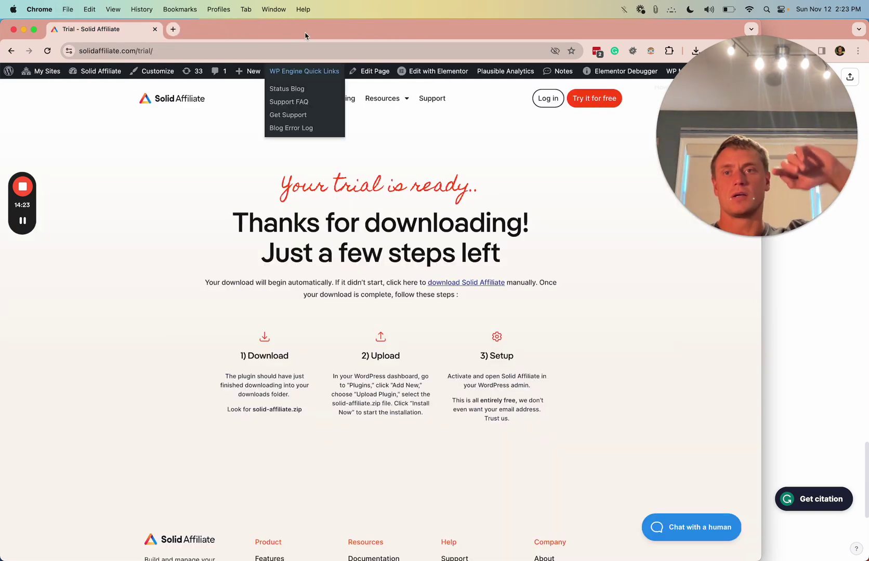
left_click(210, 50)
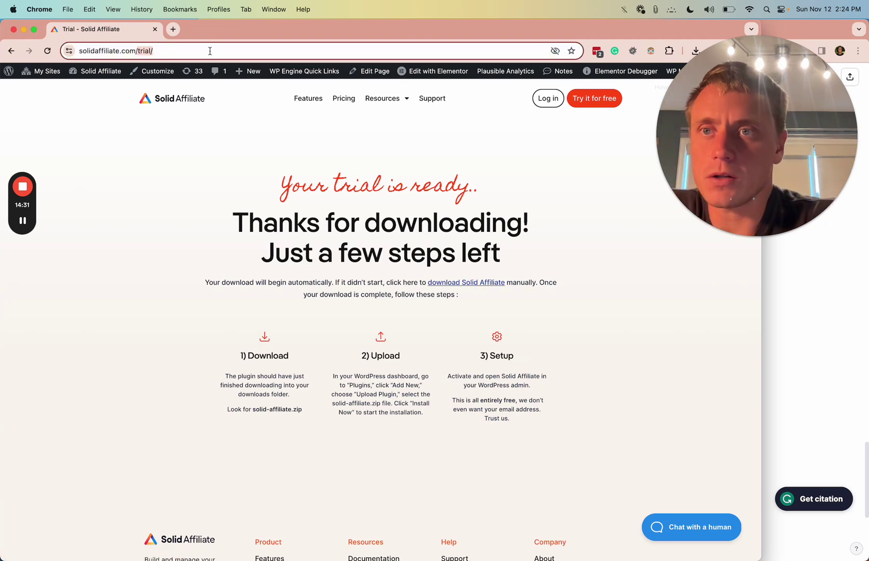
key("BackSpace")
key("BackSpace")
key("BackSpace")
key("BackSpace")
key("BackSpace")
key("BackSpace")
key("Return")
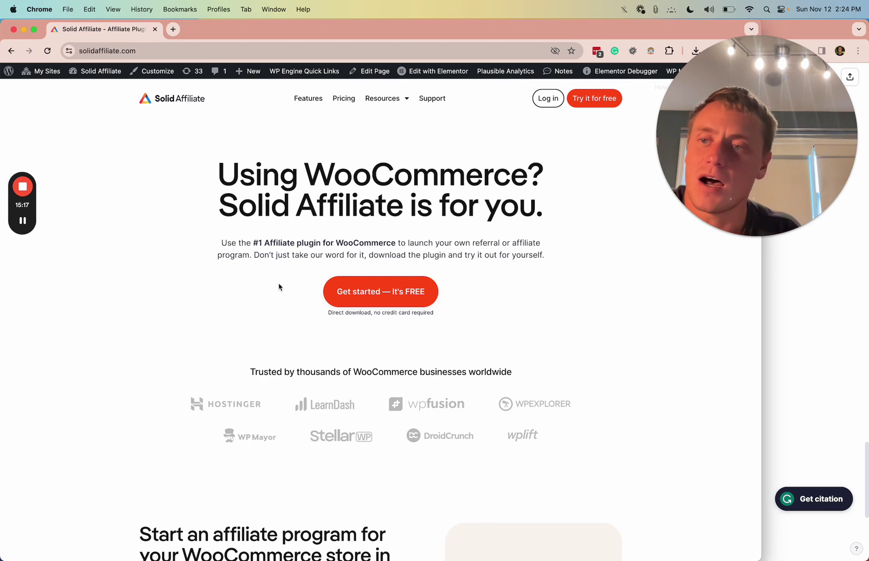
Open the Support page from the Resources menu and highlight the support email address
mouse_move(374, 104)
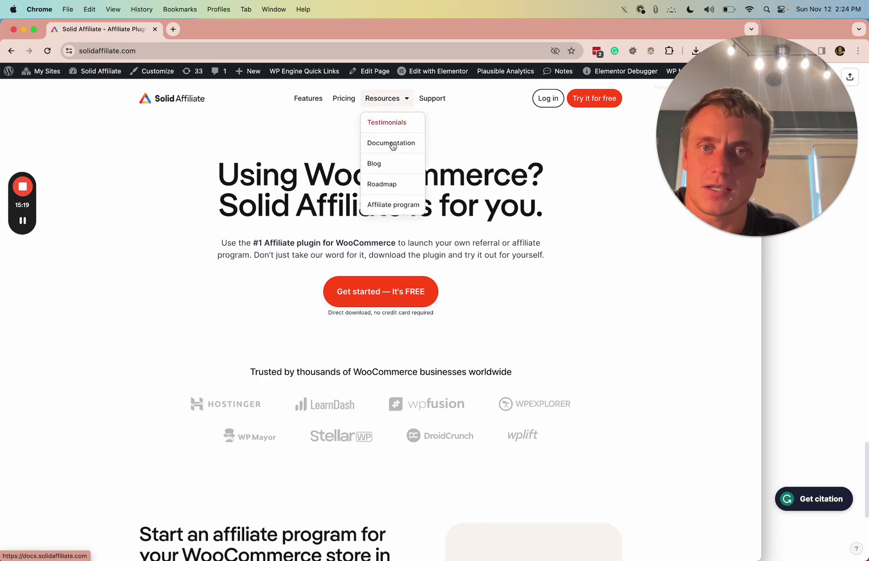
left_click(431, 98)
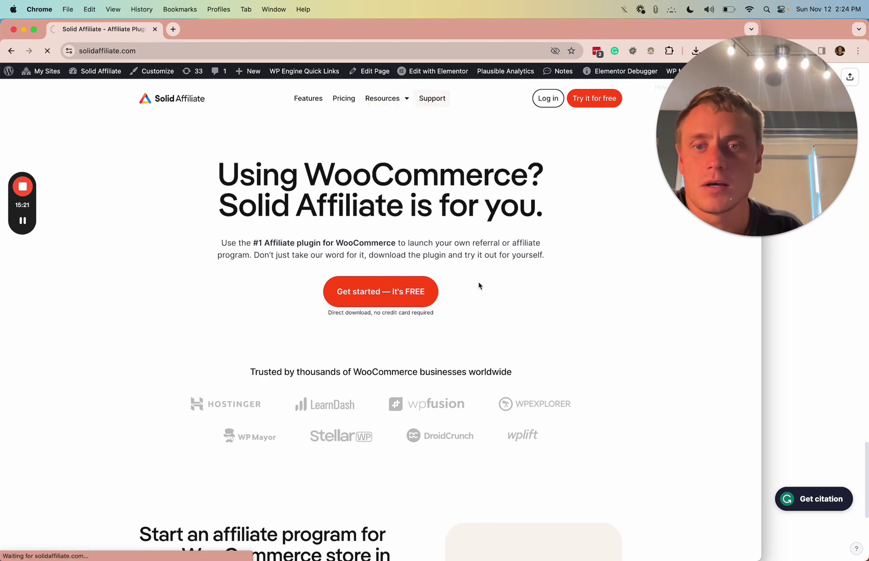
scroll(251, 314, "down", 2)
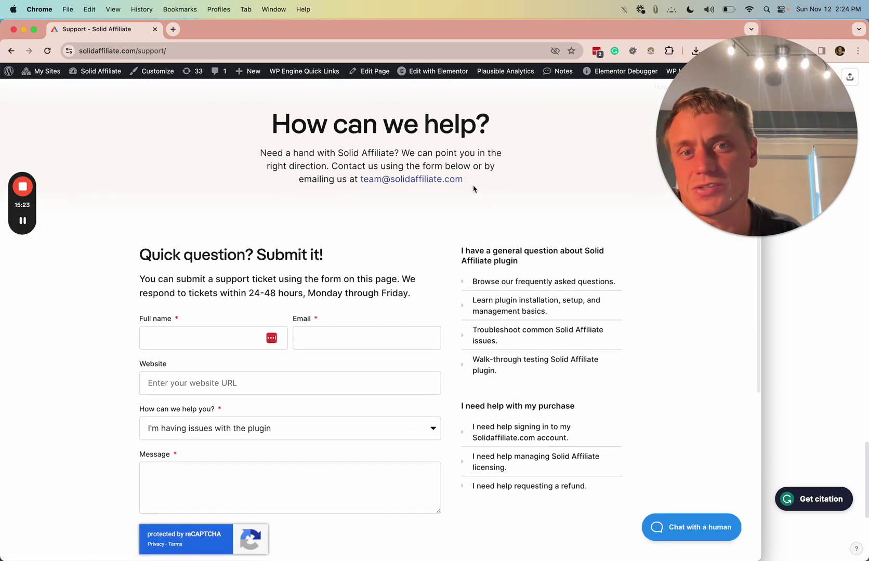
left_click_drag(471, 185, 361, 180)
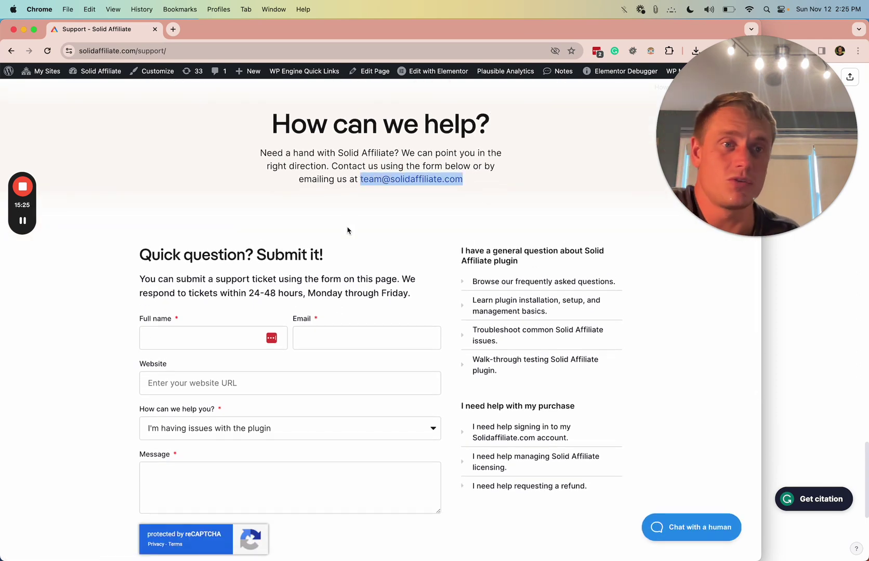